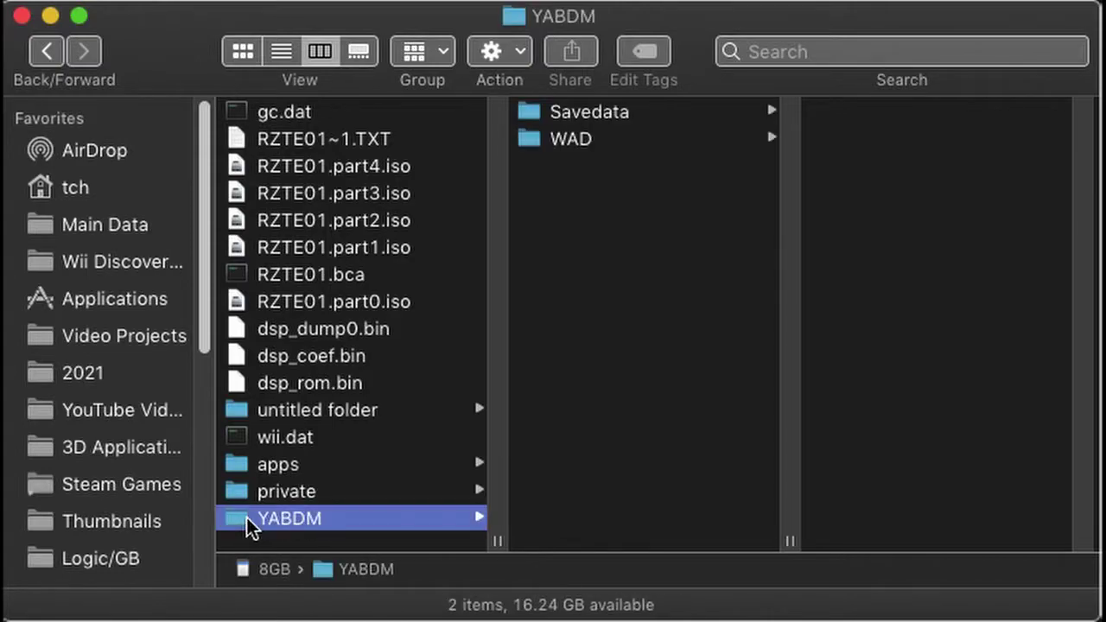
Step: Open the Zelda_ Ocarina - NACE (content.bin).wad file from the WAD folder inside YABDM on the SD card
click(594, 141)
click(501, 110)
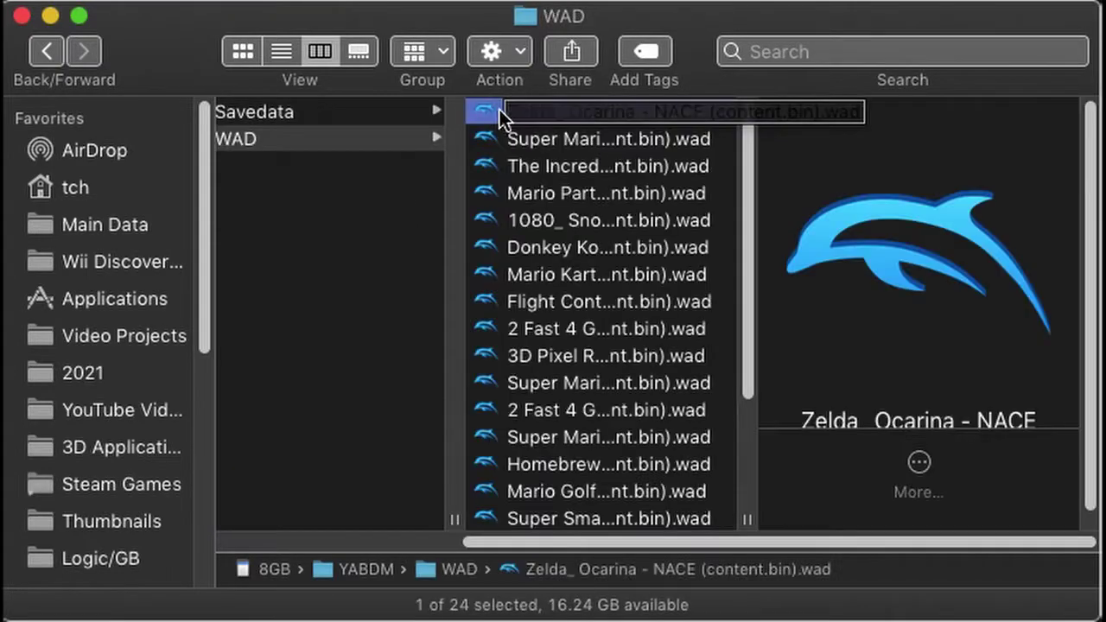
double_click(519, 111)
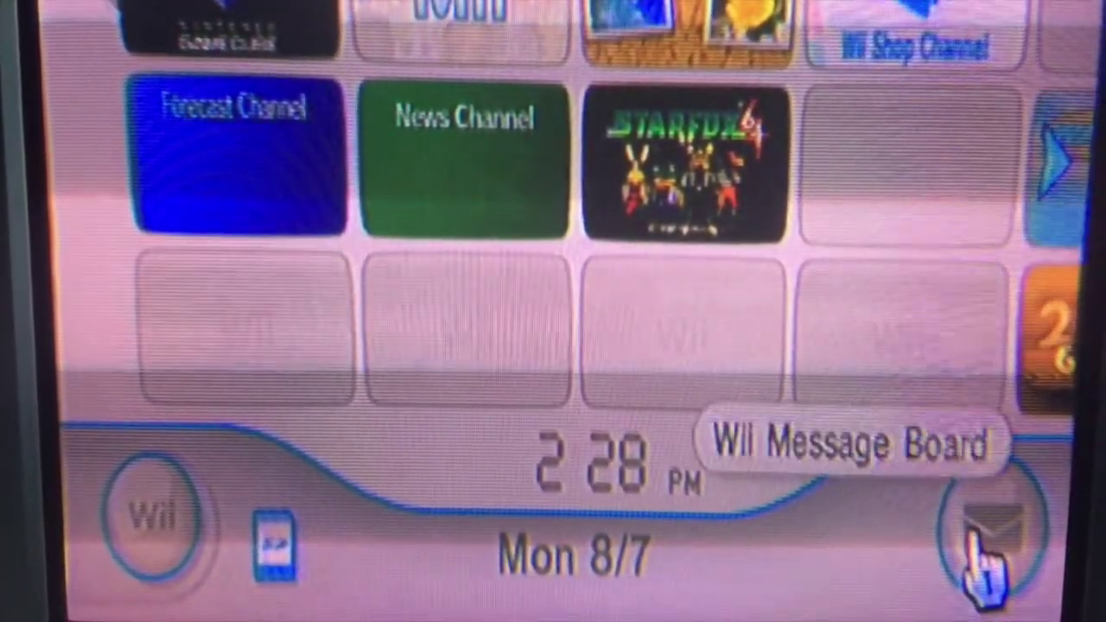
Step: Open the Wii Message Board and go to the previous day's messages
click(984, 561)
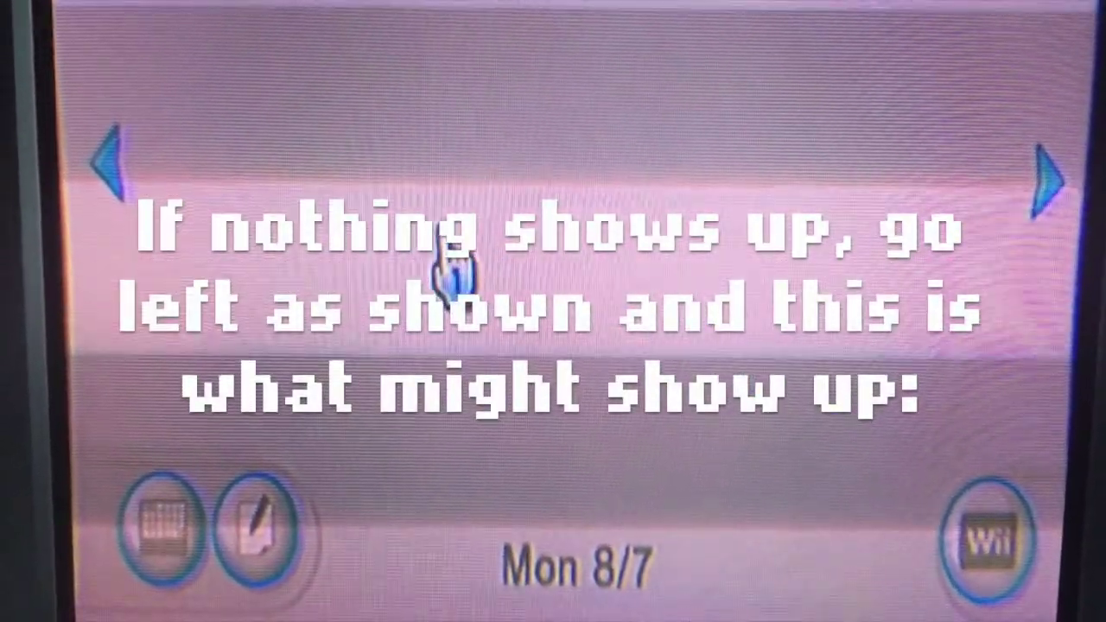
click(108, 160)
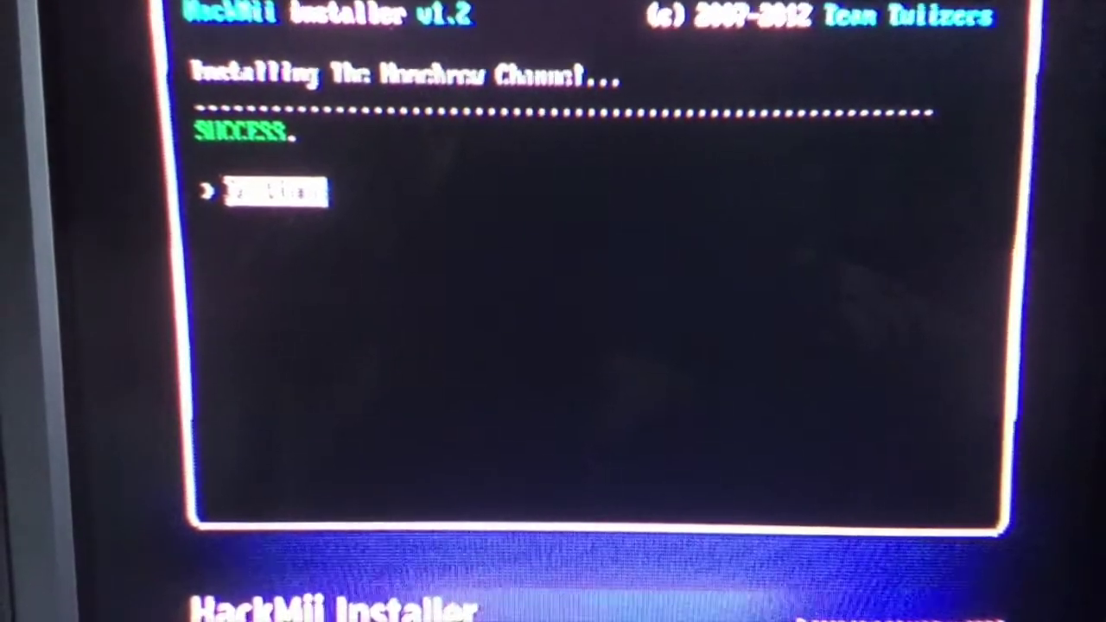
Step: Continue past the finished Homebrew Channel installation and exit the HackMii Installer
key(Return)
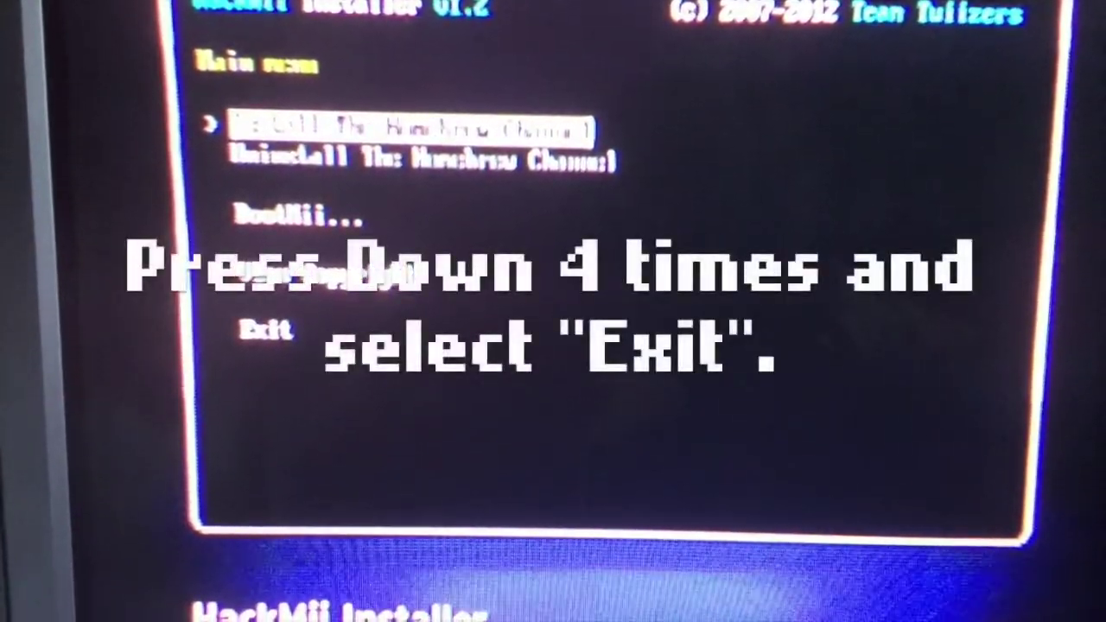
key(Down)
key(Down)
key(Down)
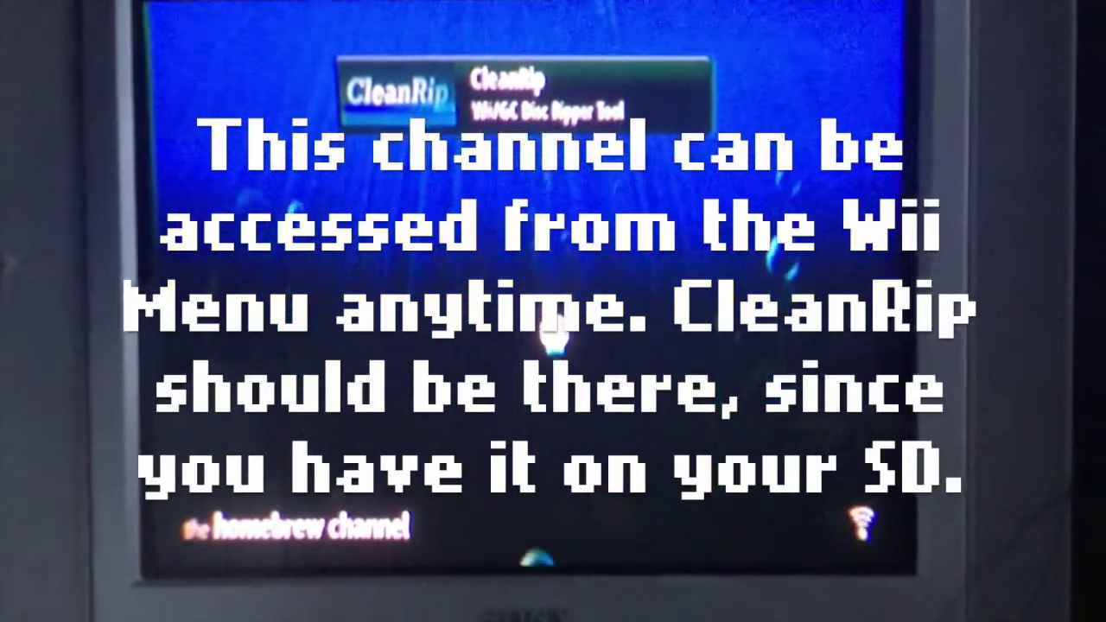
Step: Load CleanRip from the Homebrew Channel
click(466, 117)
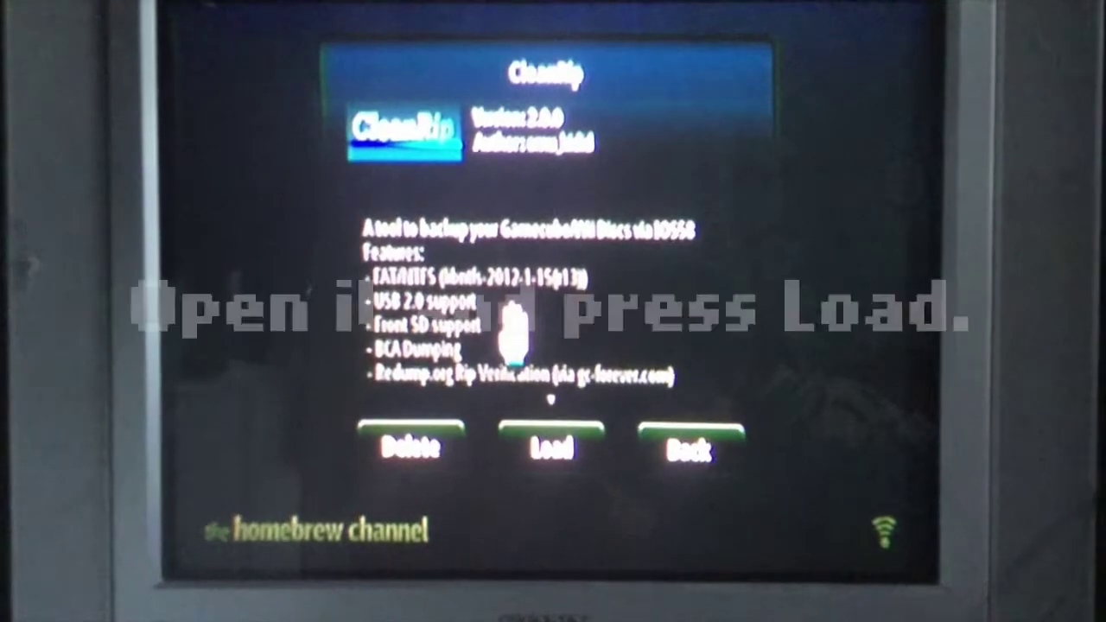
click(551, 447)
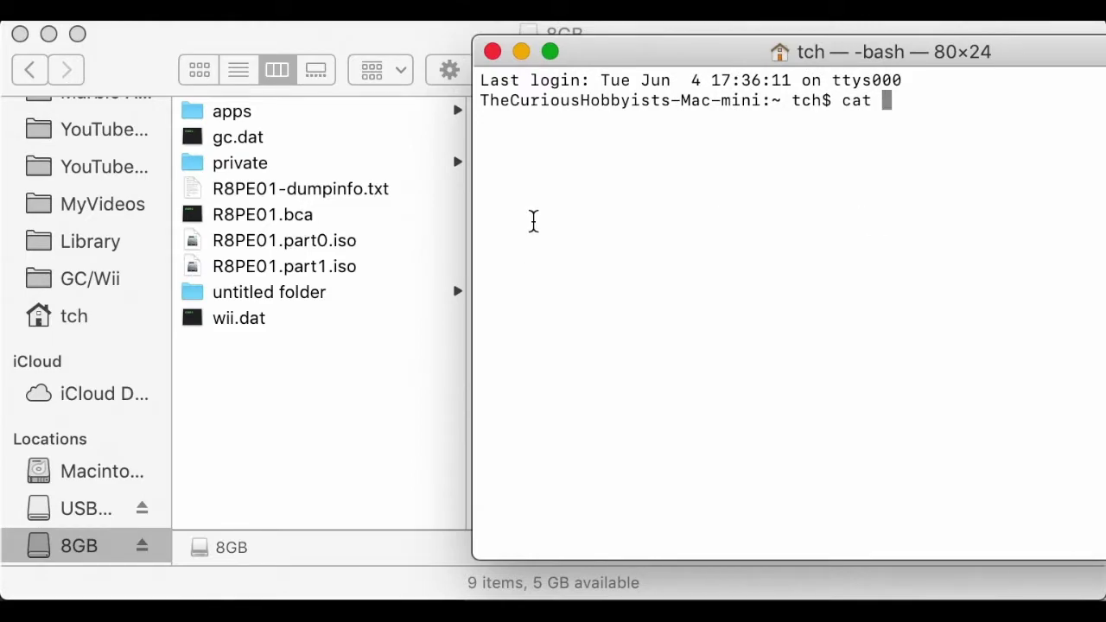
Step: Use cat to join R8PE01.part0.iso and R8PE01.part1.iso from the 8GB card into SPM.iso in the Iso Files folder
drag(307, 244, 819, 201)
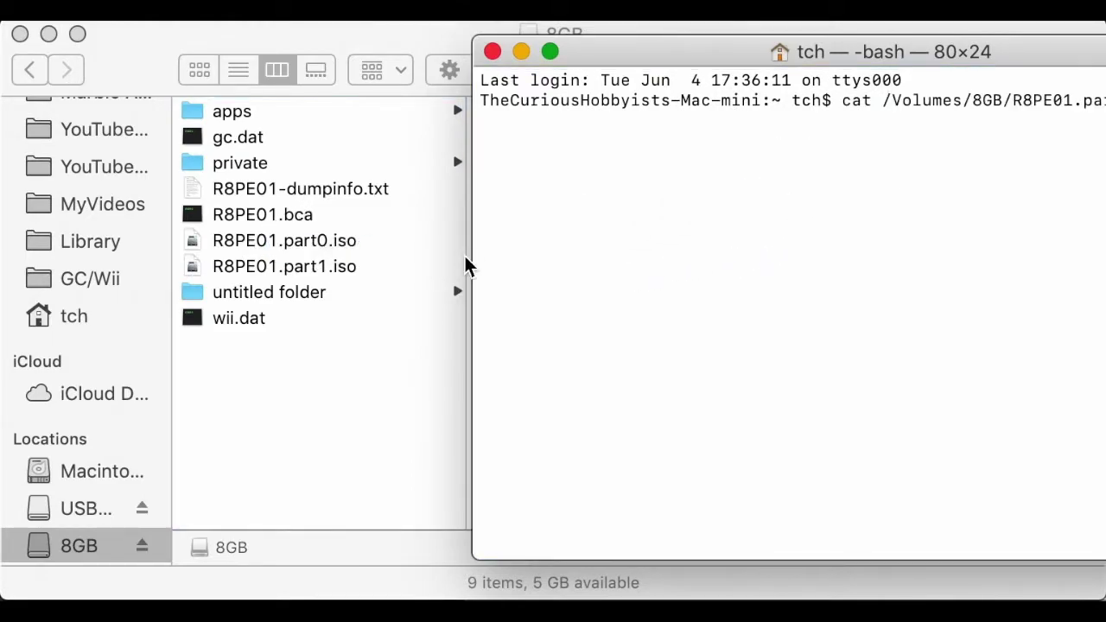
drag(307, 272, 729, 245)
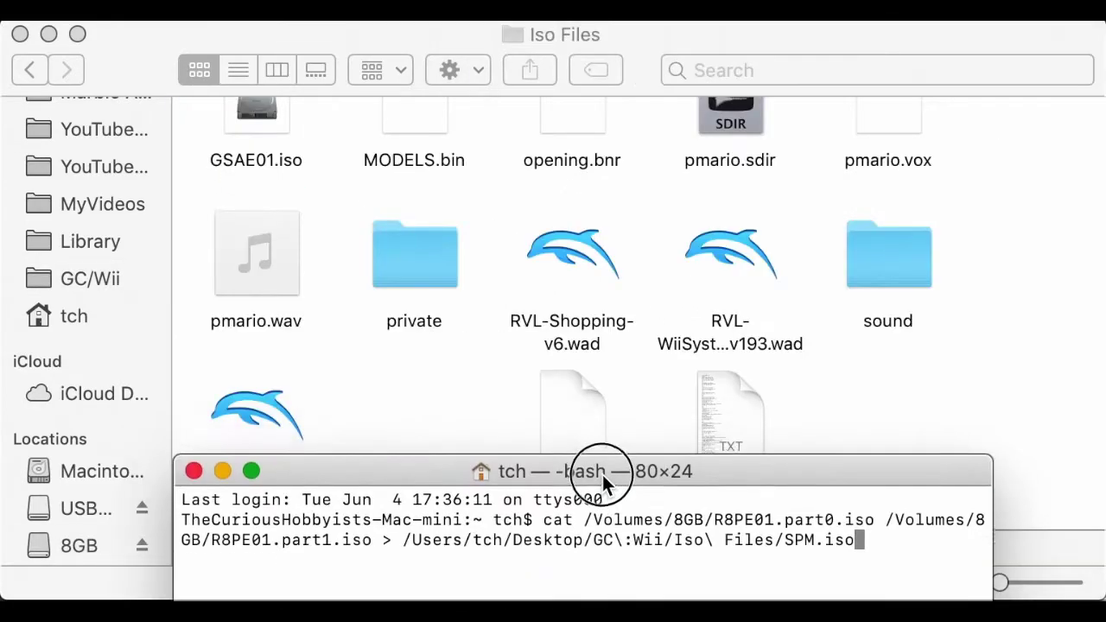
drag(602, 474, 602, 499)
key(Return)
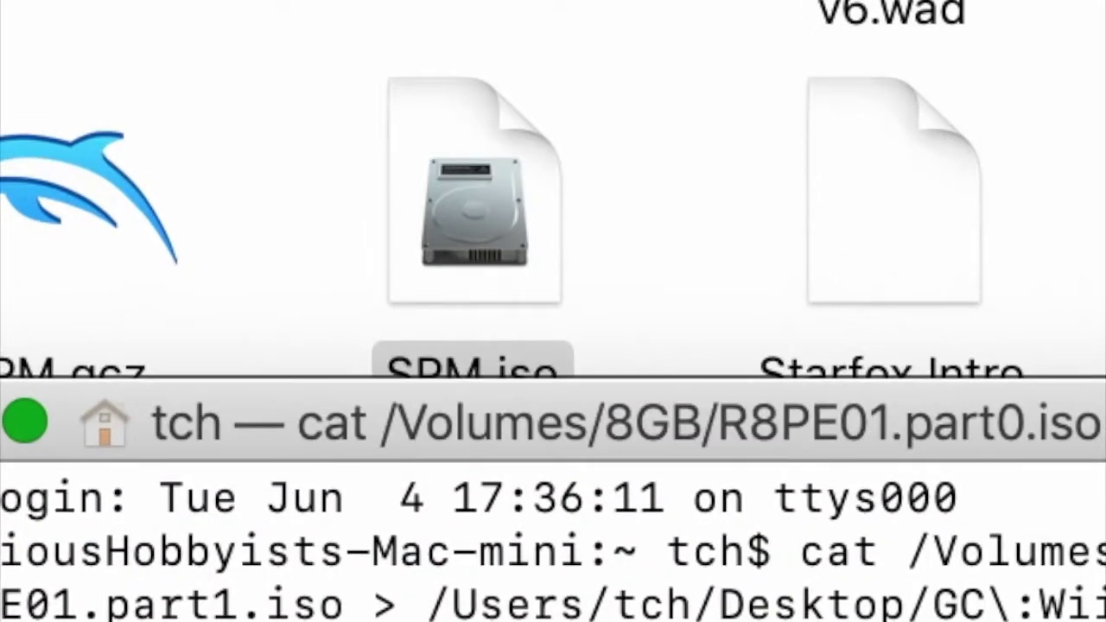
Step: Show the filesystem of the Star Fox Adventures disc image GSAE01.iso, and play starfox.thp from Iso Files in VLC
click(442, 328)
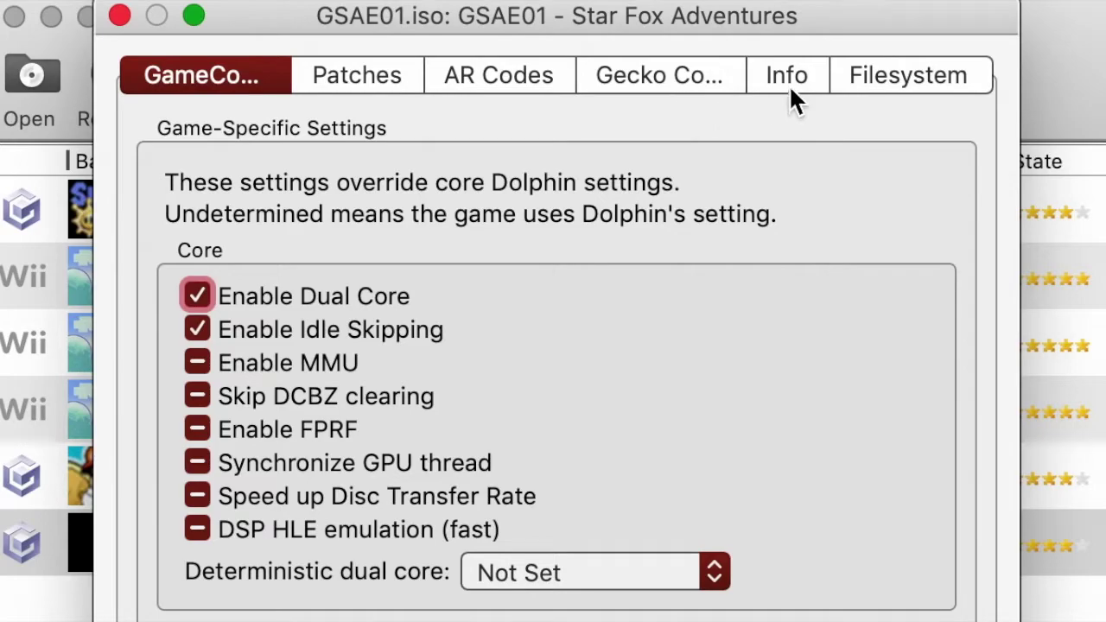
click(851, 78)
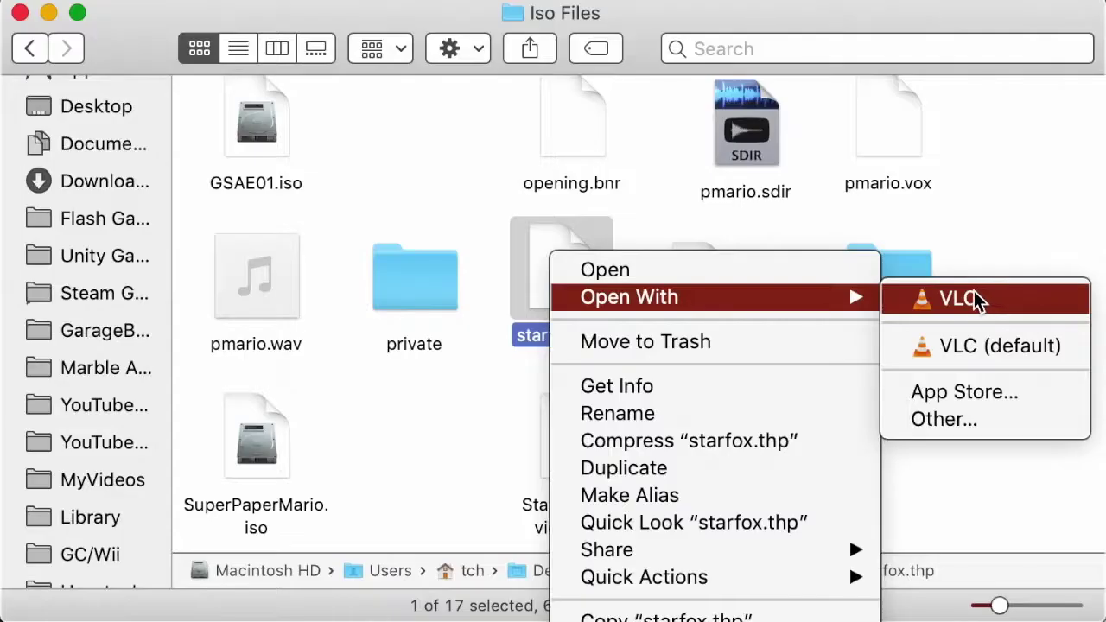
click(915, 297)
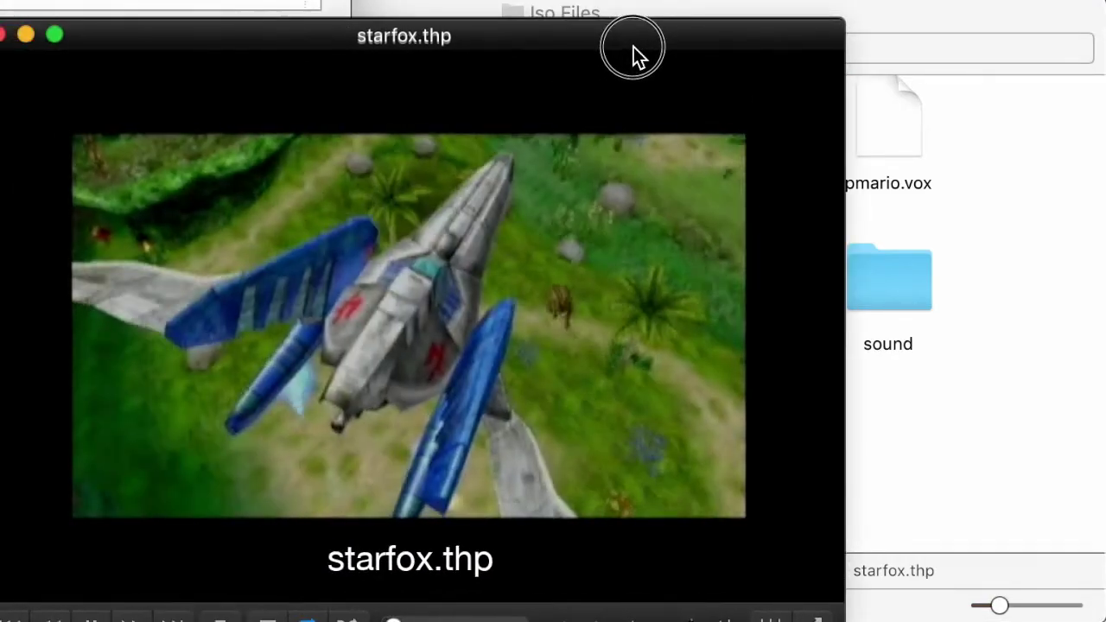
drag(634, 46, 766, 28)
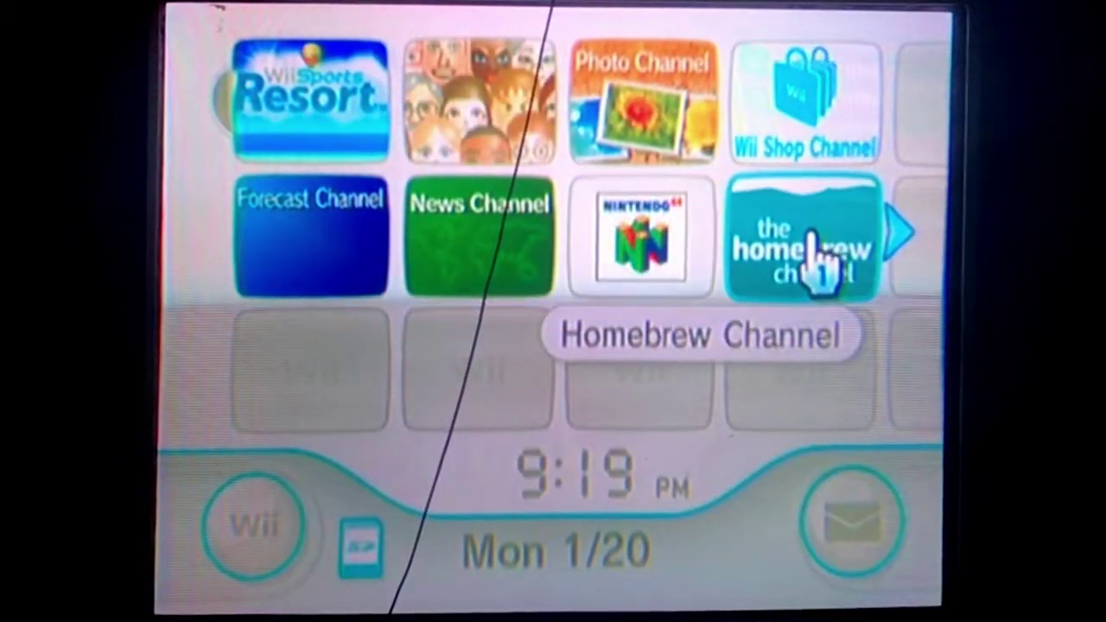
Step: Open the Homebrew Channel from the Wii Menu
click(807, 271)
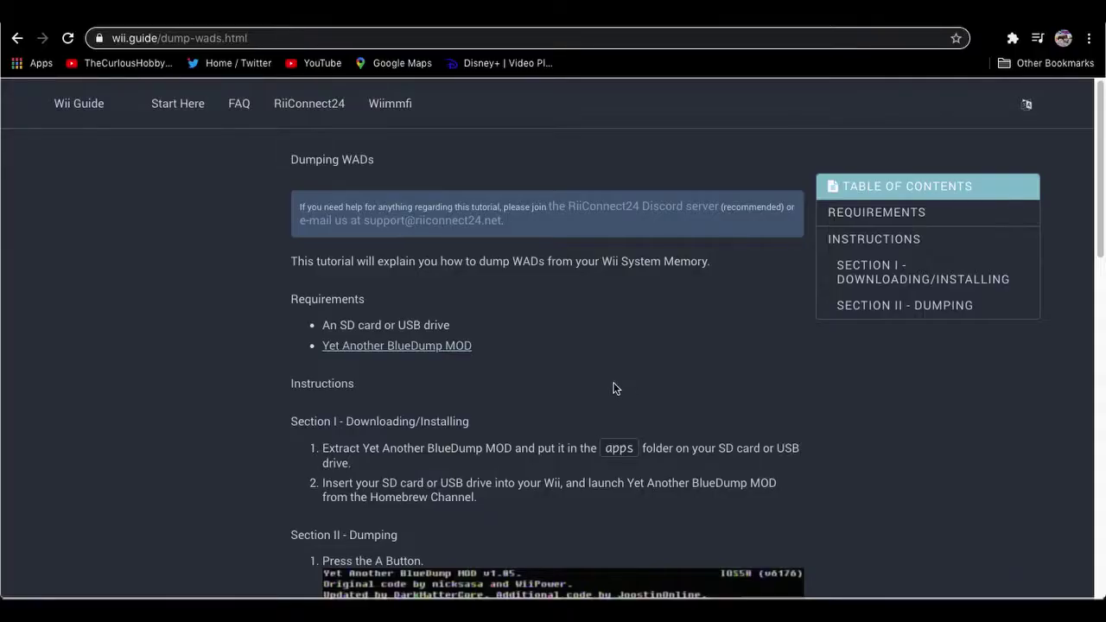
Step: Download Yet Another BlueDump MOD from the Wii Guide page and place its YABDM folder in the SD card's apps folder
click(389, 346)
click(377, 222)
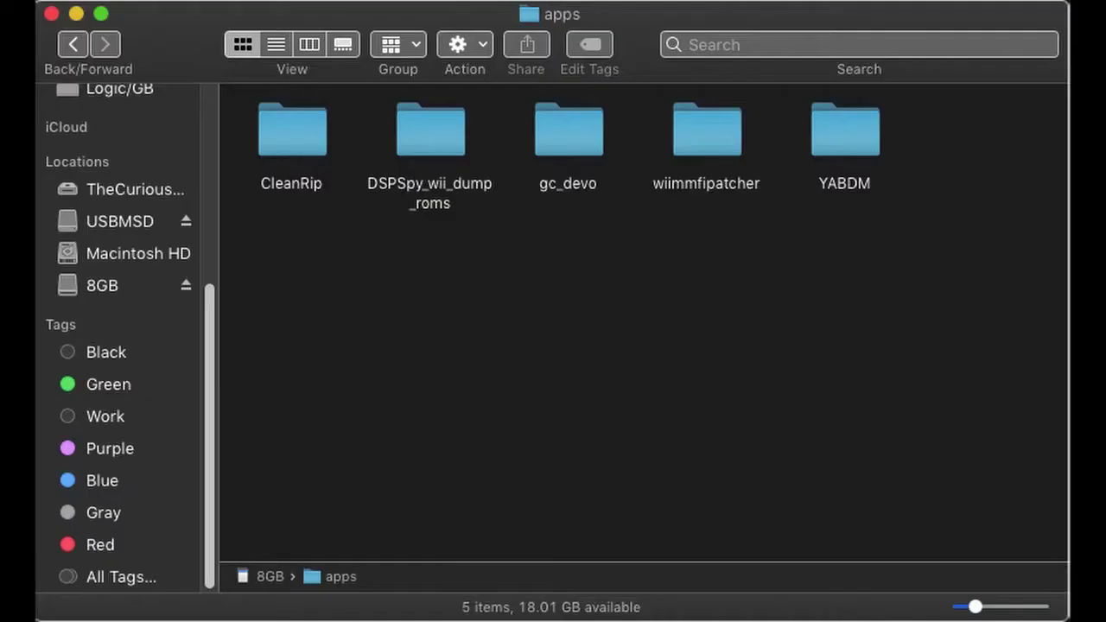
drag(812, 398, 827, 293)
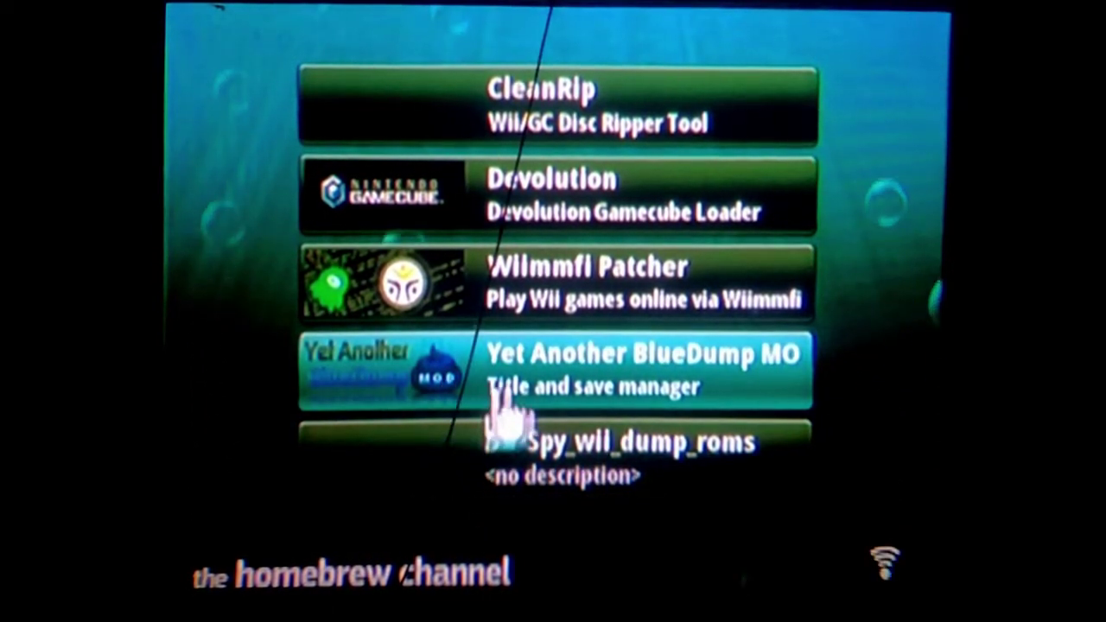
Step: Load Yet Another BlueDump MOD from the Homebrew Channel
click(542, 380)
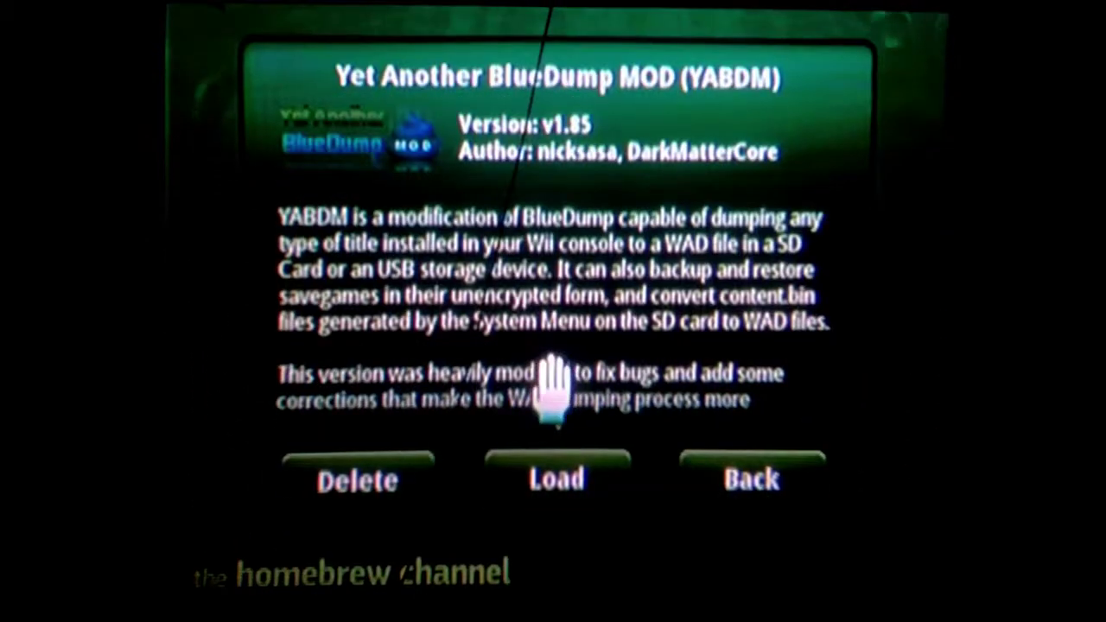
click(564, 482)
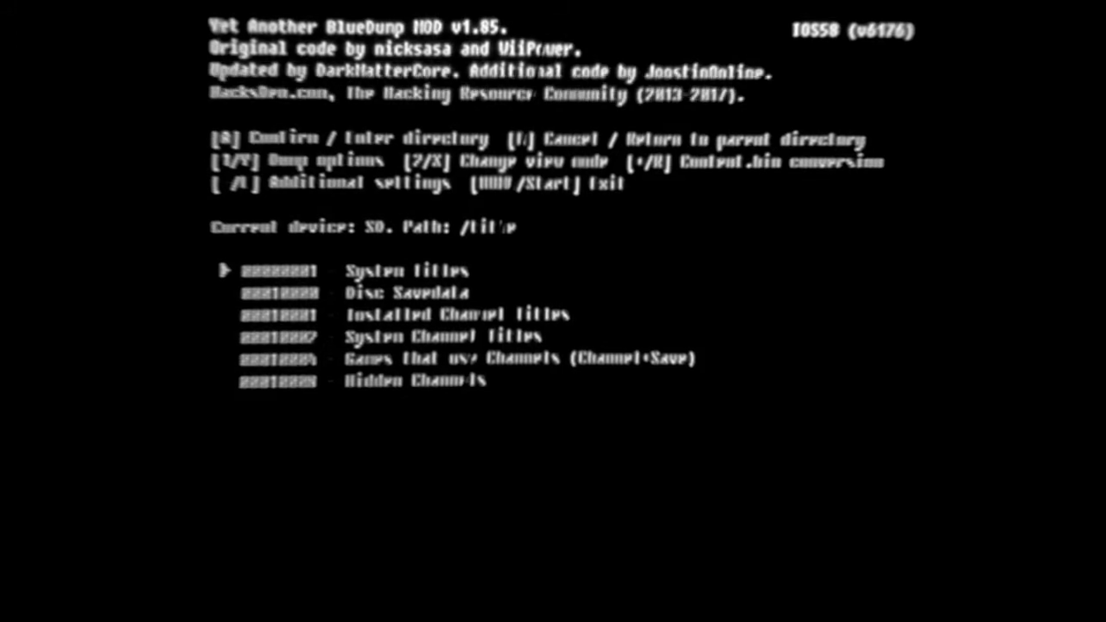
Step: Try to back up Super Mario Bros. from Installed Channel Titles to a WAD, and return to the title directory
key(Down)
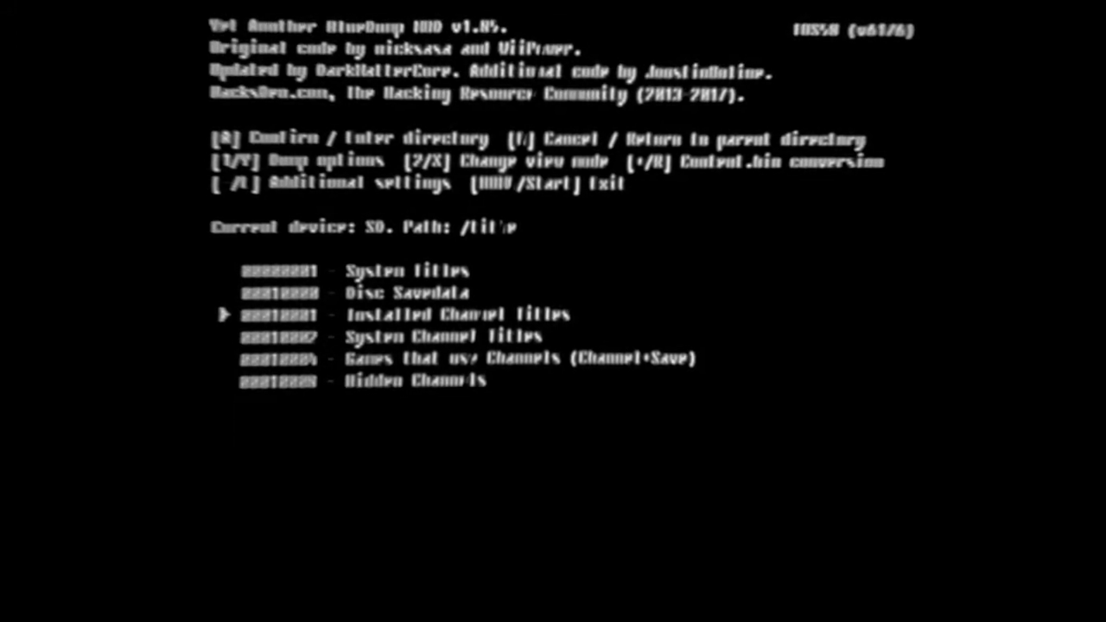
key(Return)
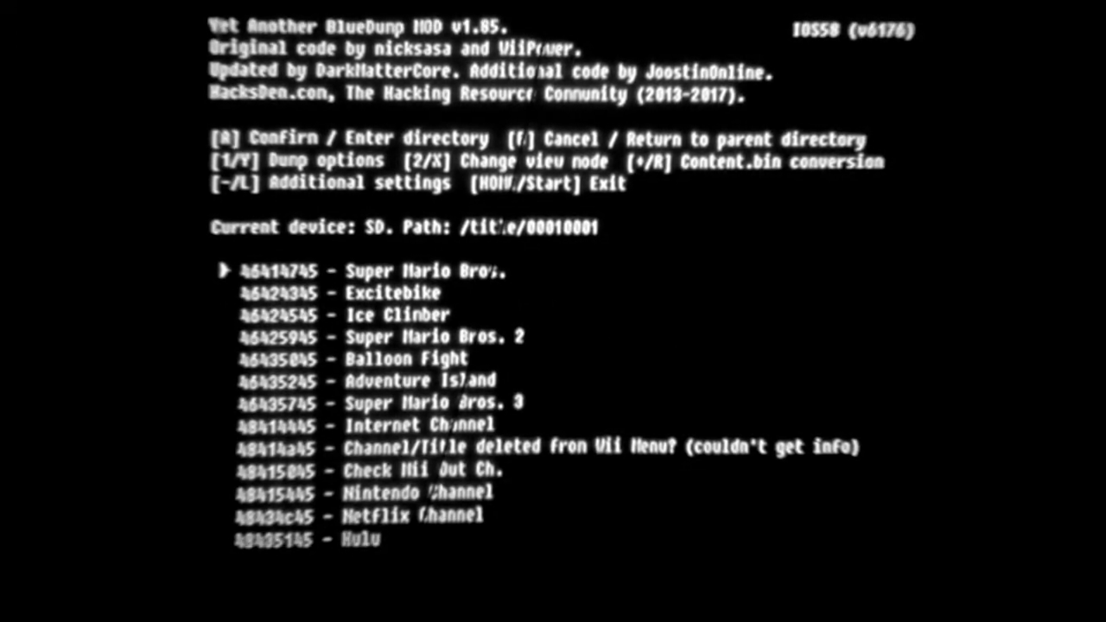
key(Return)
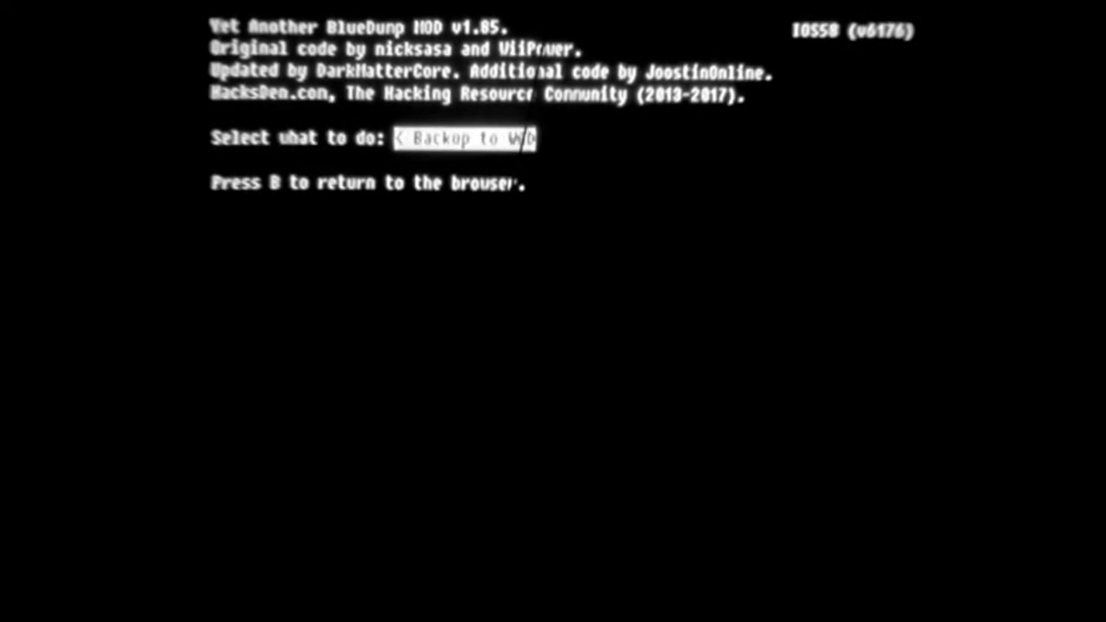
key(Return)
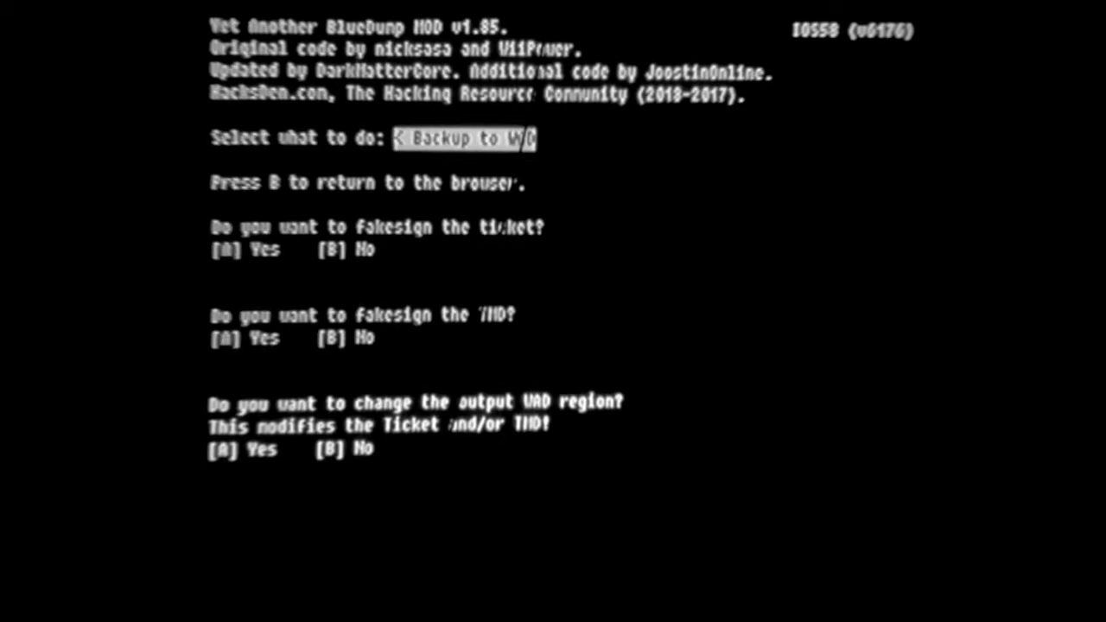
key(Return)
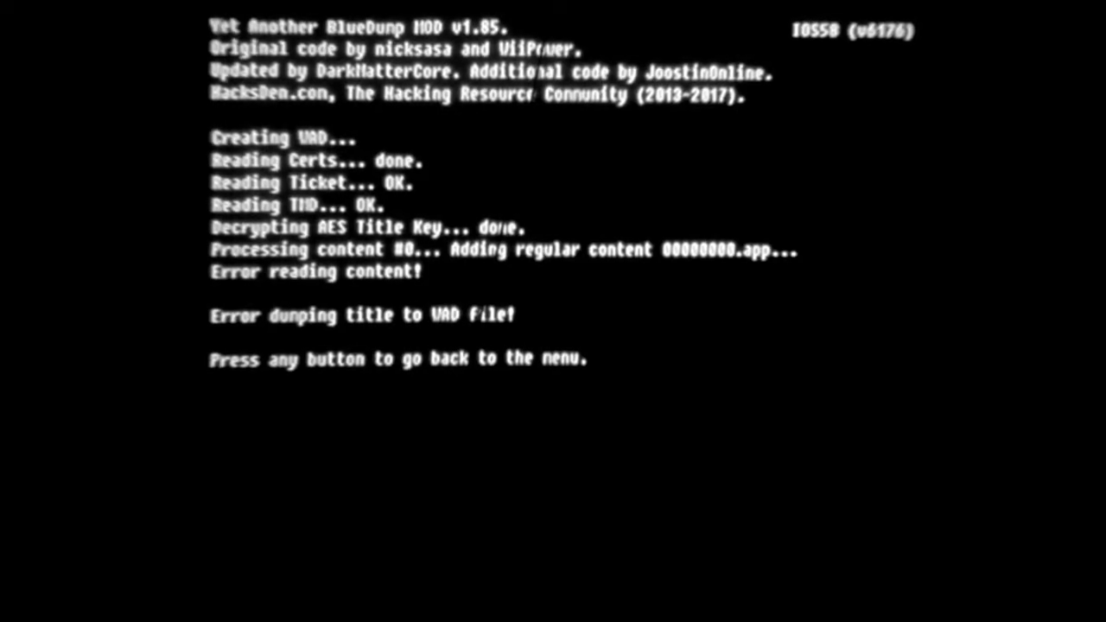
key(Return)
key(Escape)
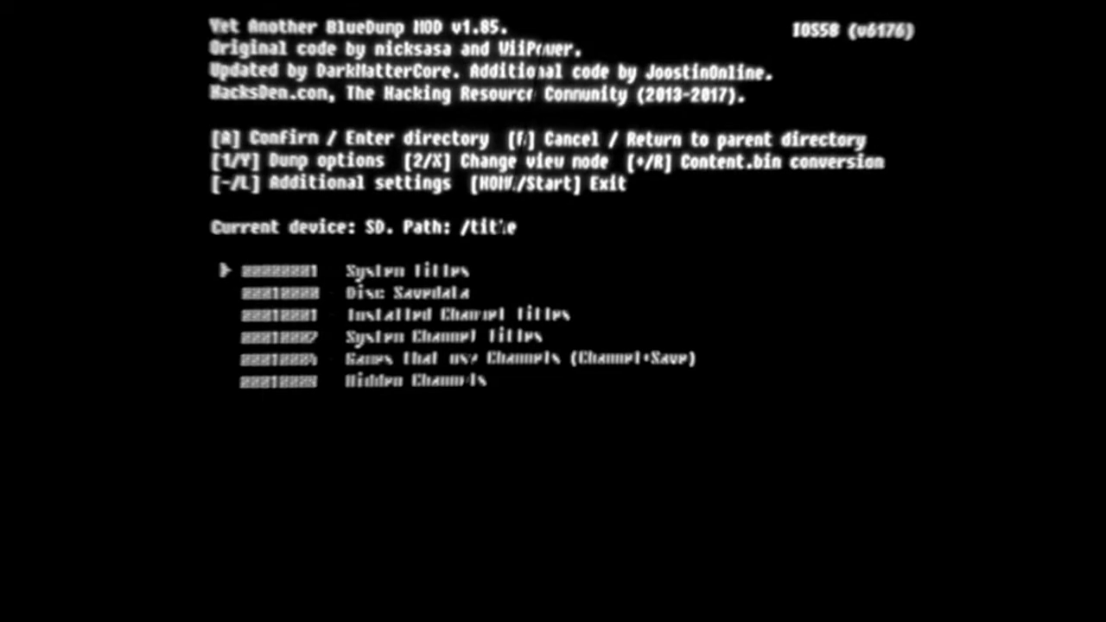
Step: Compare the SD card's content.bin conversion list with Installed Channel Titles, and return to the conversion list
key(Return)
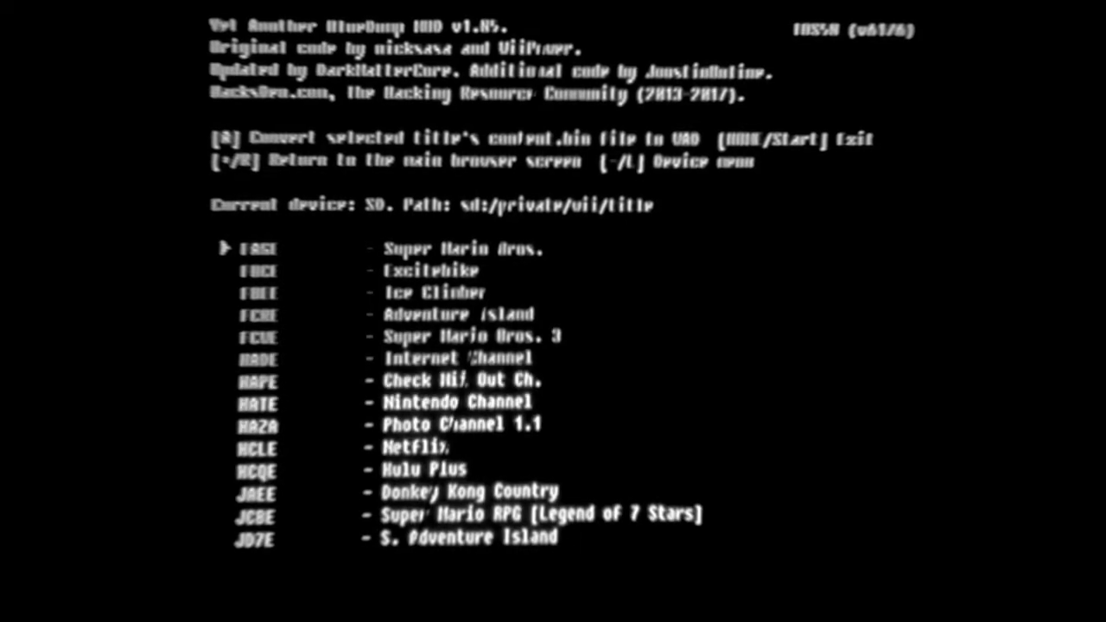
key(r)
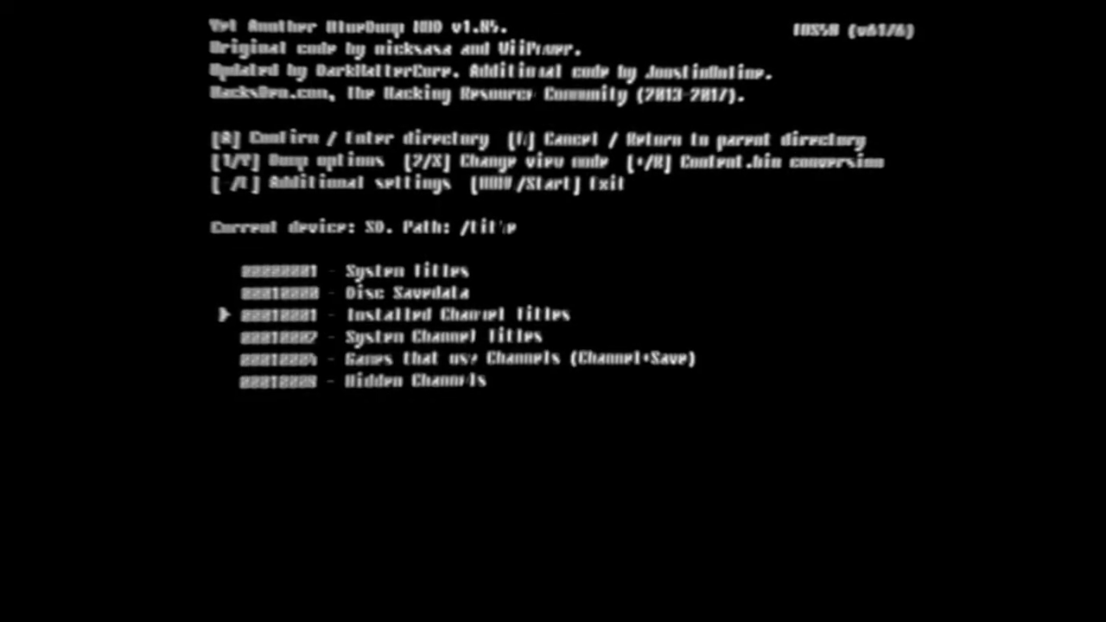
key(a)
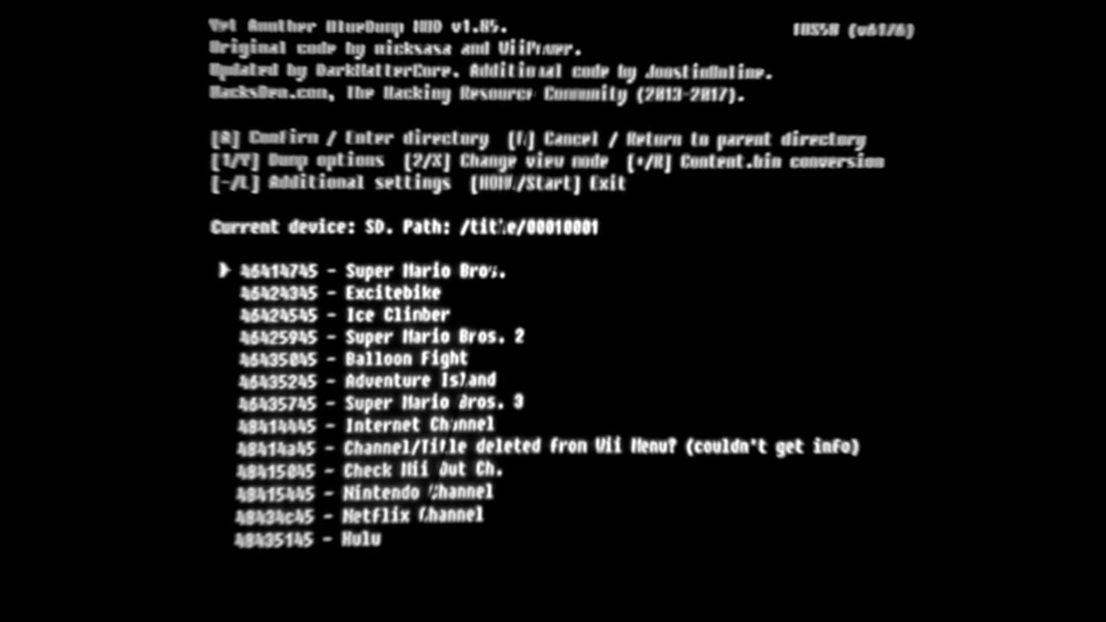
key(a)
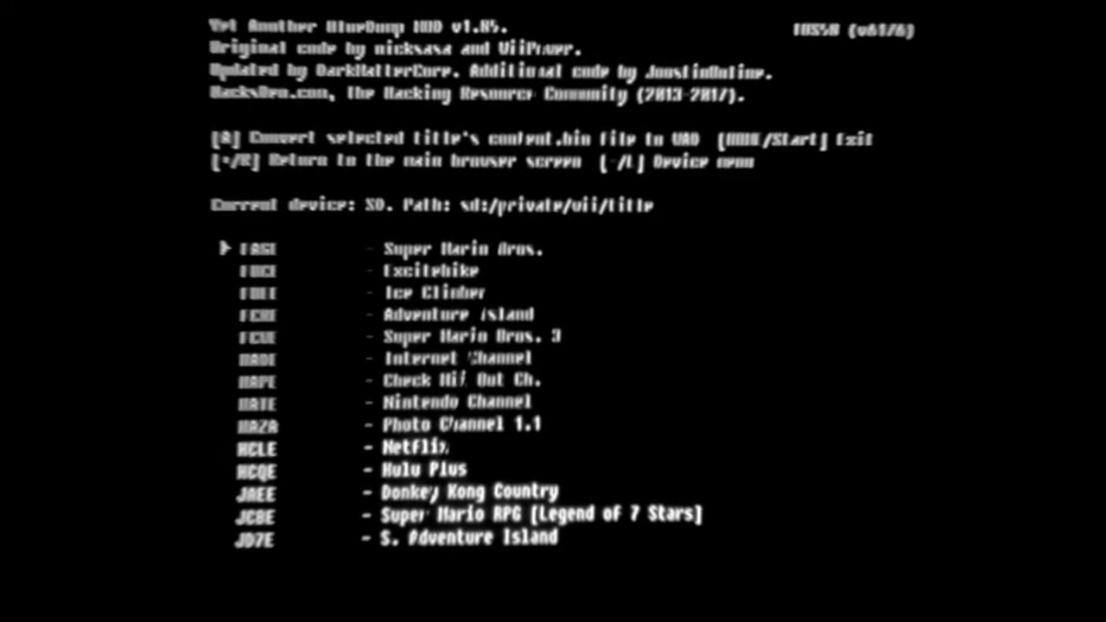
Step: Convert the content.bin file of Super Mario Bros. on the SD card to a WAD with a fakesigned ticket
key(Down)
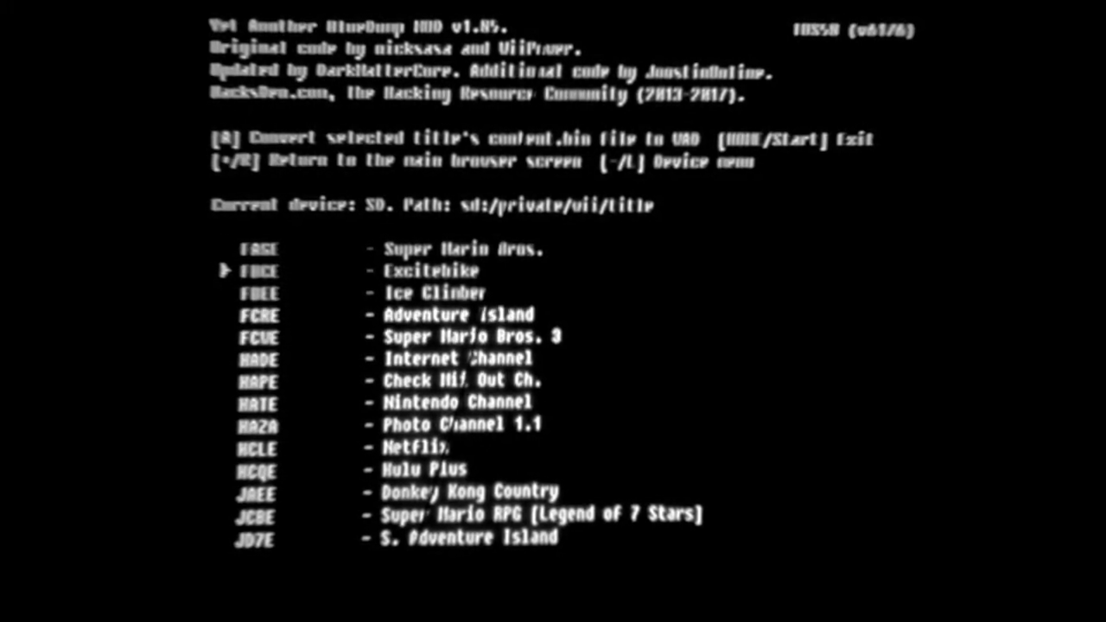
key(Up)
key(a)
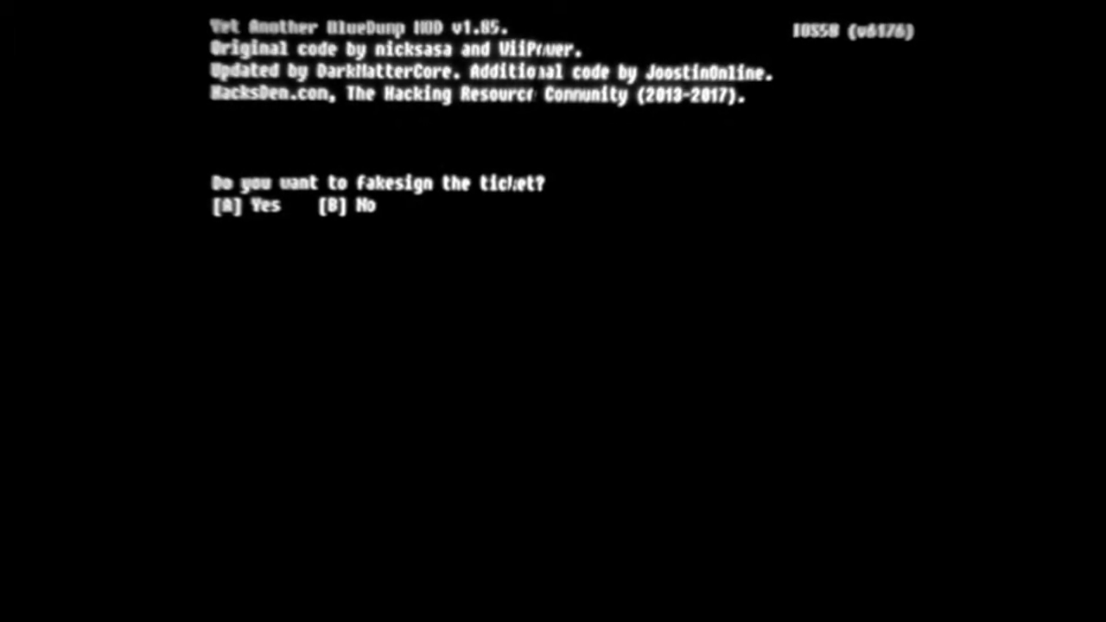
key(a)
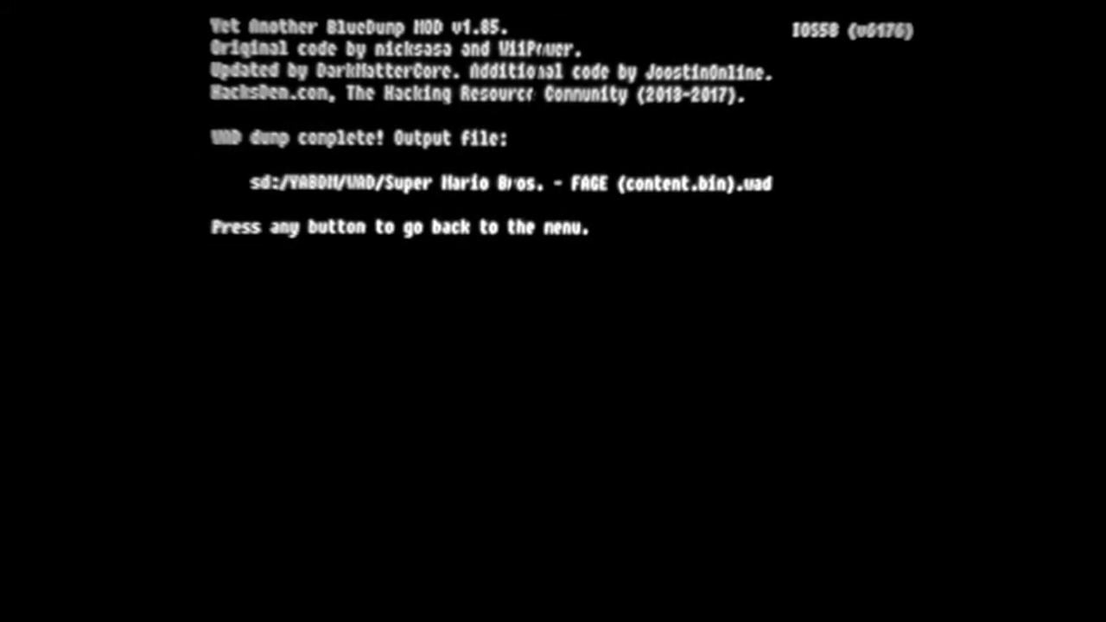
key(Return)
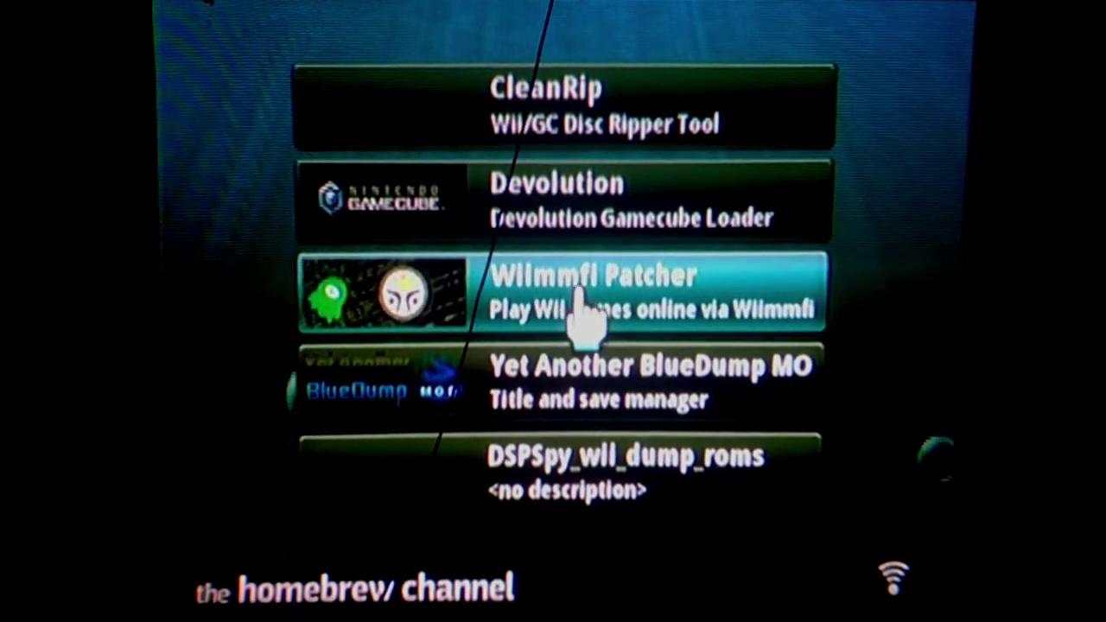
Step: Load Wiimmfi Patcher from the Homebrew Channel and choose to vote for the next course in the online Mario Kart race
click(501, 293)
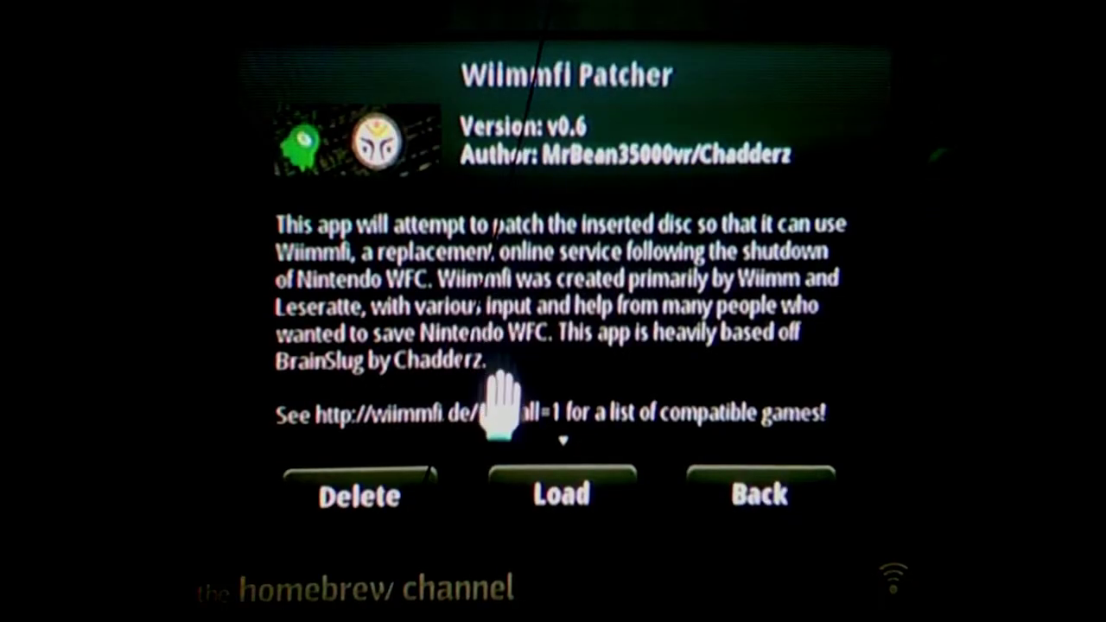
click(540, 494)
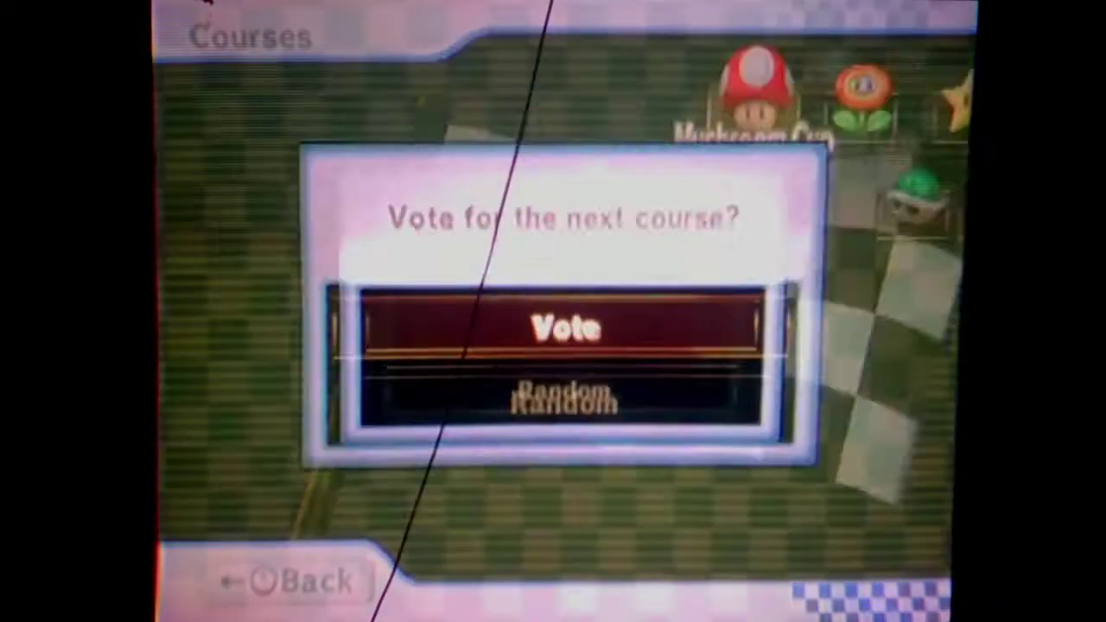
key(Return)
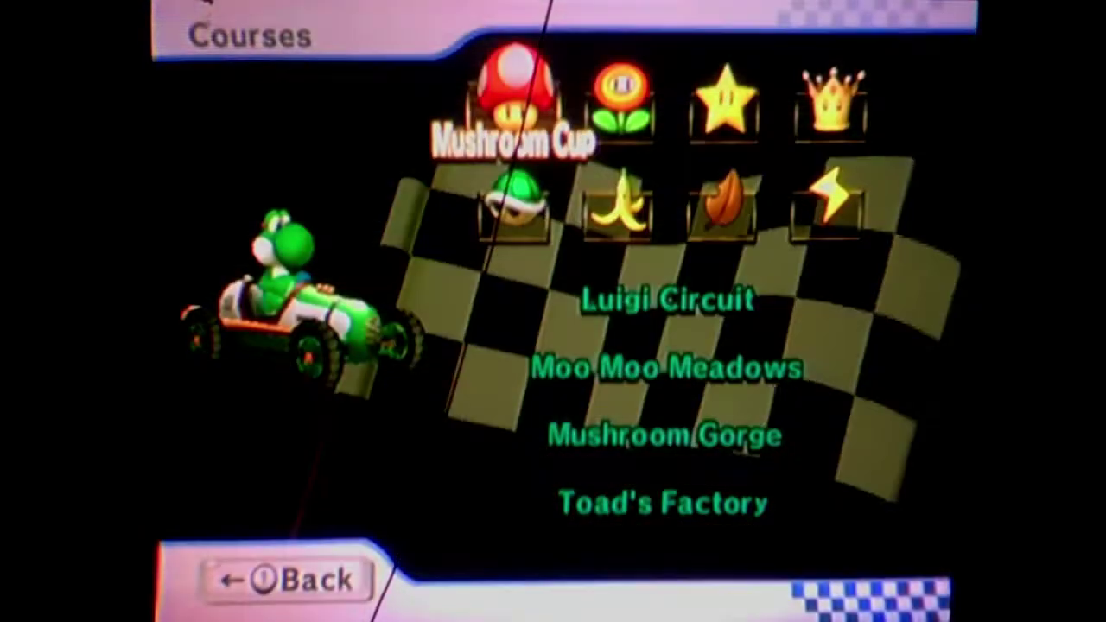
key(Down)
key(Down)
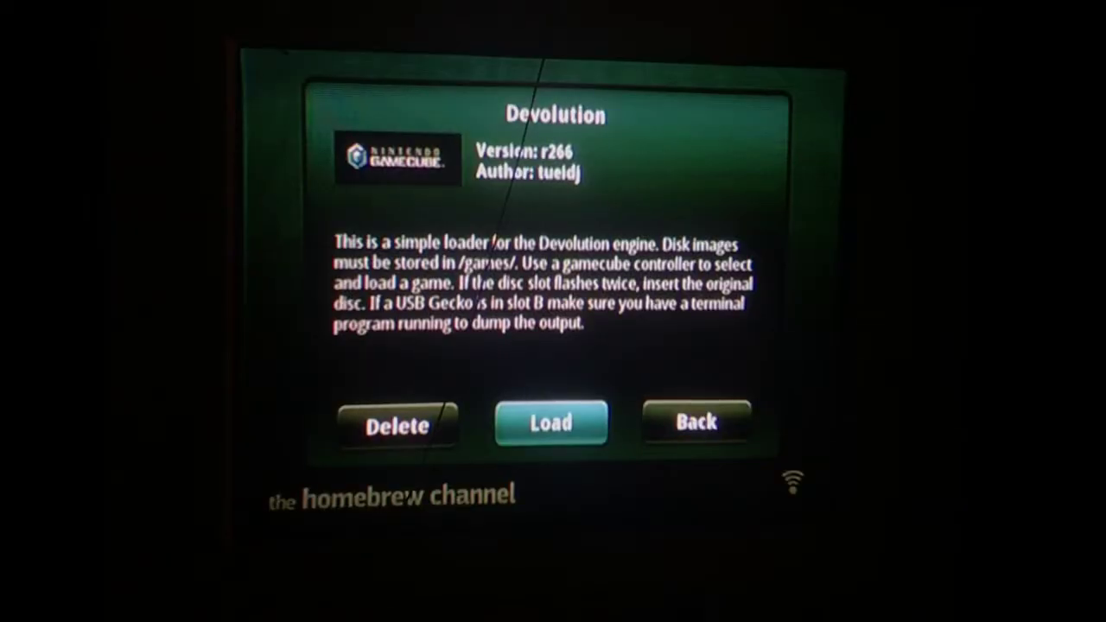
Step: Load the Devolution GameCube loader from the Homebrew Channel
key(Return)
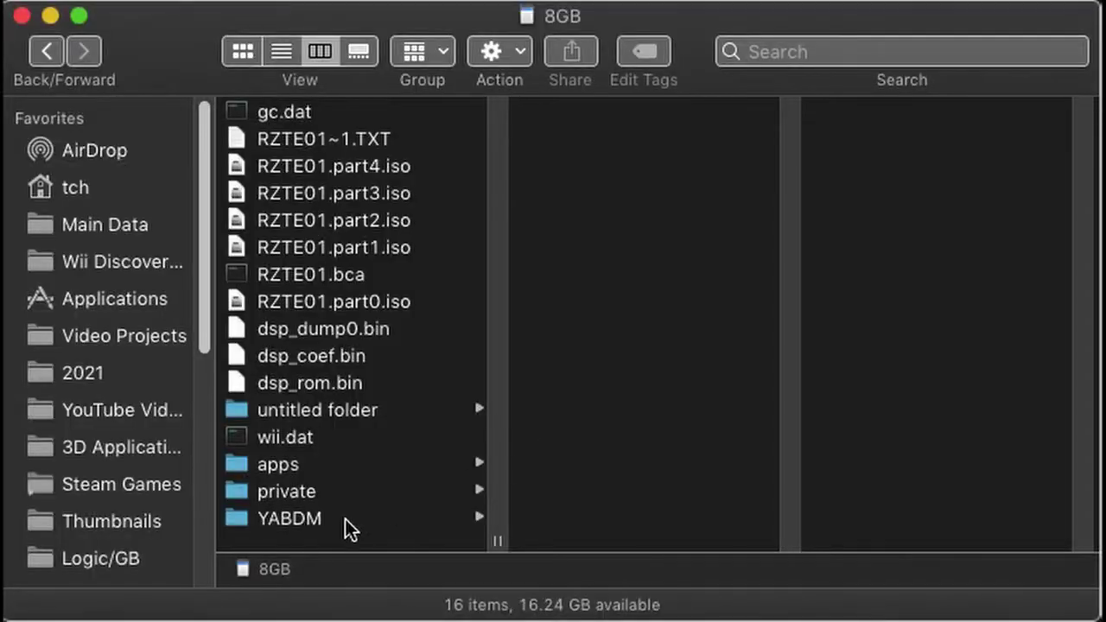
Step: Select the Zelda_ Ocarina - NACE (content.bin).wad file in the YABDM/WAD folder of the 8GB SD card on the Mac
click(246, 525)
click(586, 145)
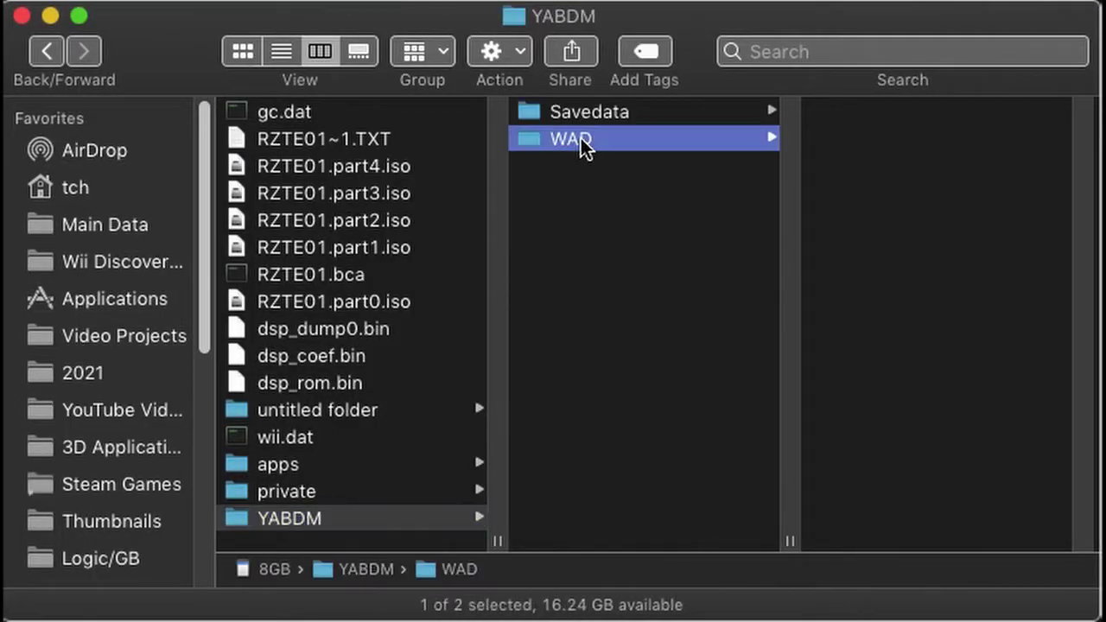
click(853, 119)
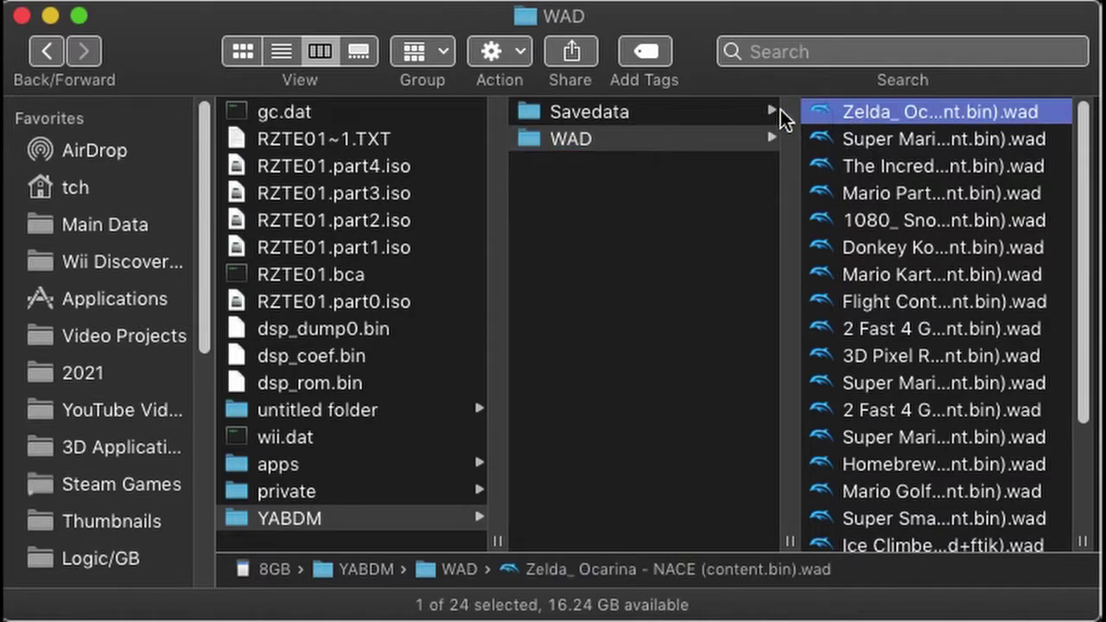
Step: Open the Zelda_ Ocarina - NACE (content.bin).wad file in Dolphin and start emulation
click(521, 110)
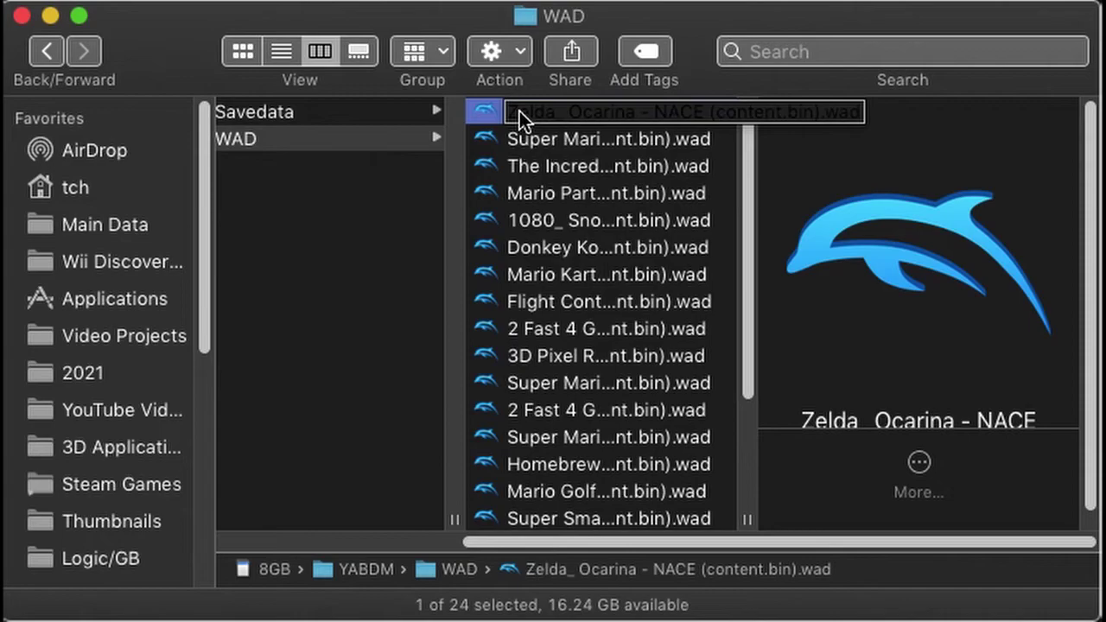
key(Return)
double_click(520, 111)
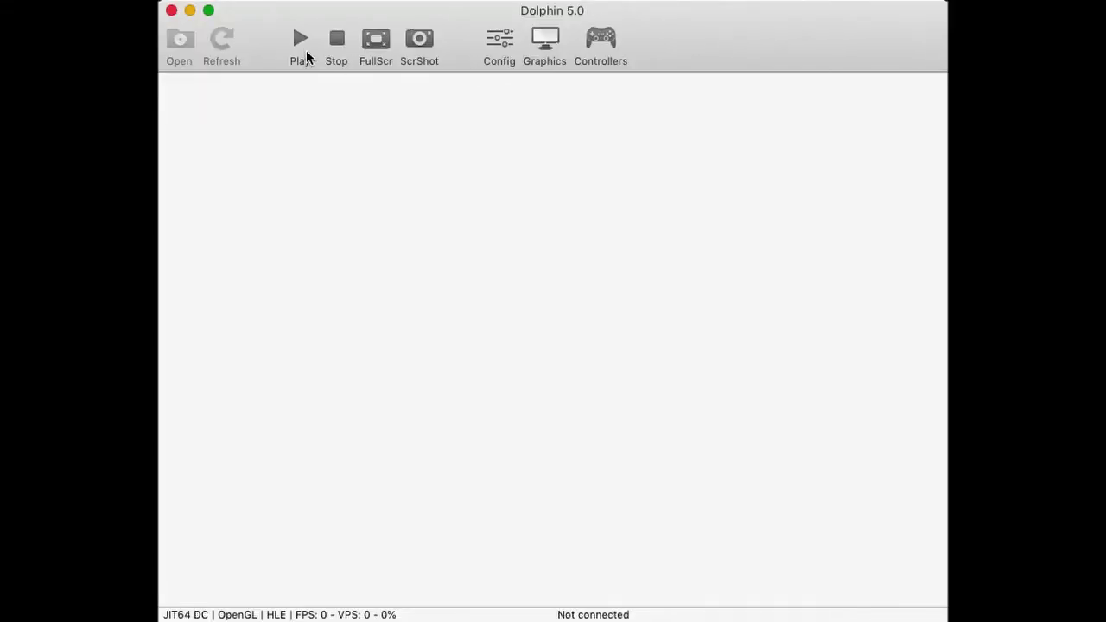
click(299, 44)
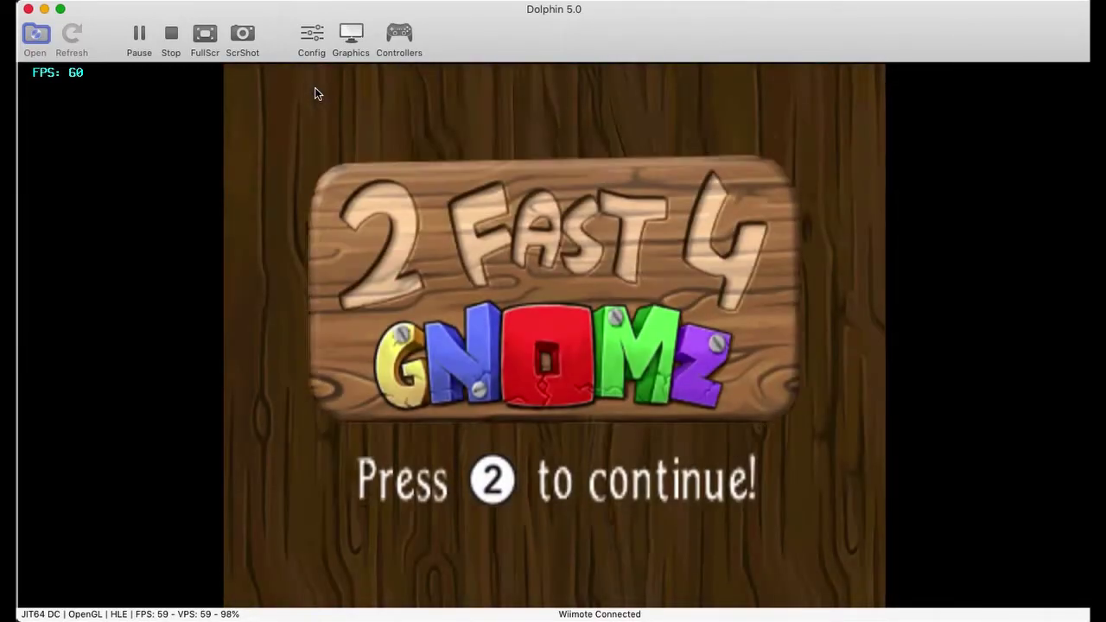
Step: Continue past the 2 Fast 4 Gnomz title screen, move along the level map and start a level
key(2)
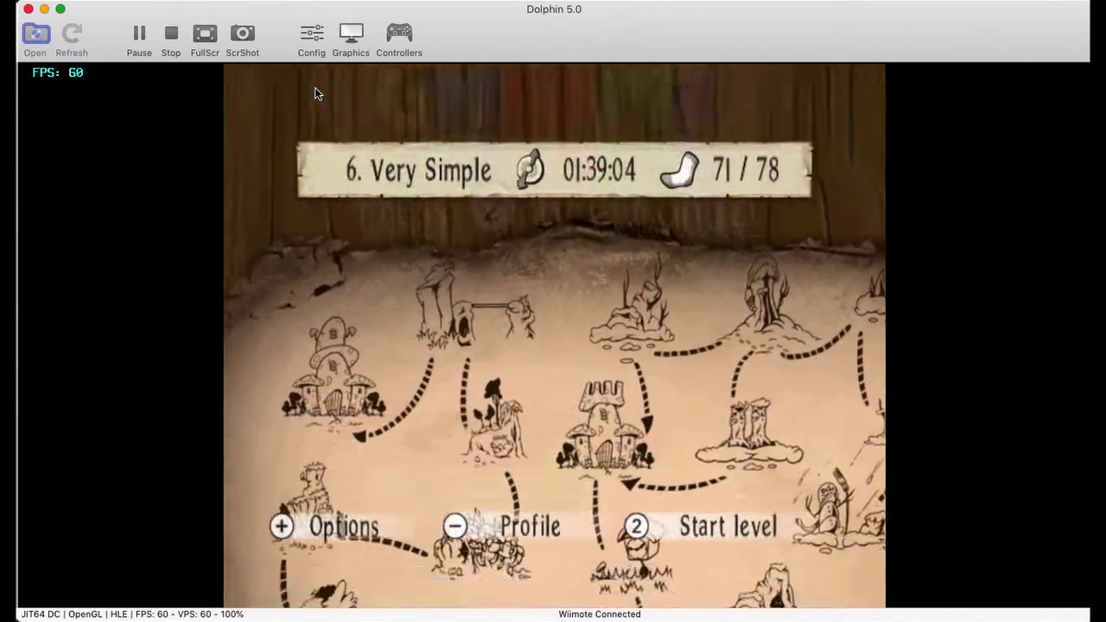
key(Left)
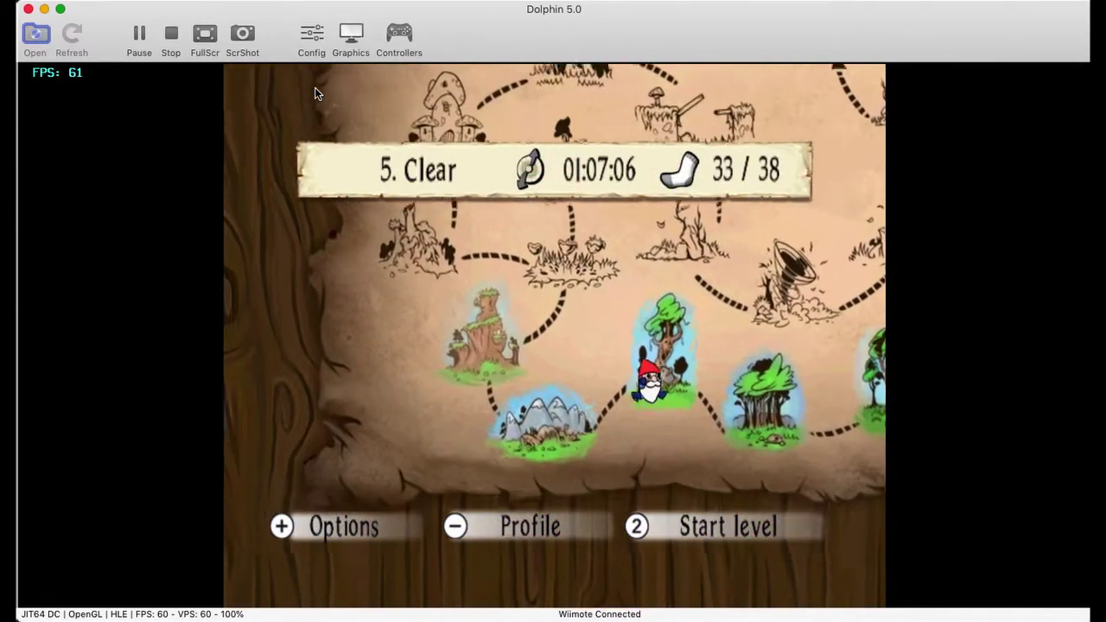
key(Left)
key(Right)
key(Right)
key(Right)
key(2)
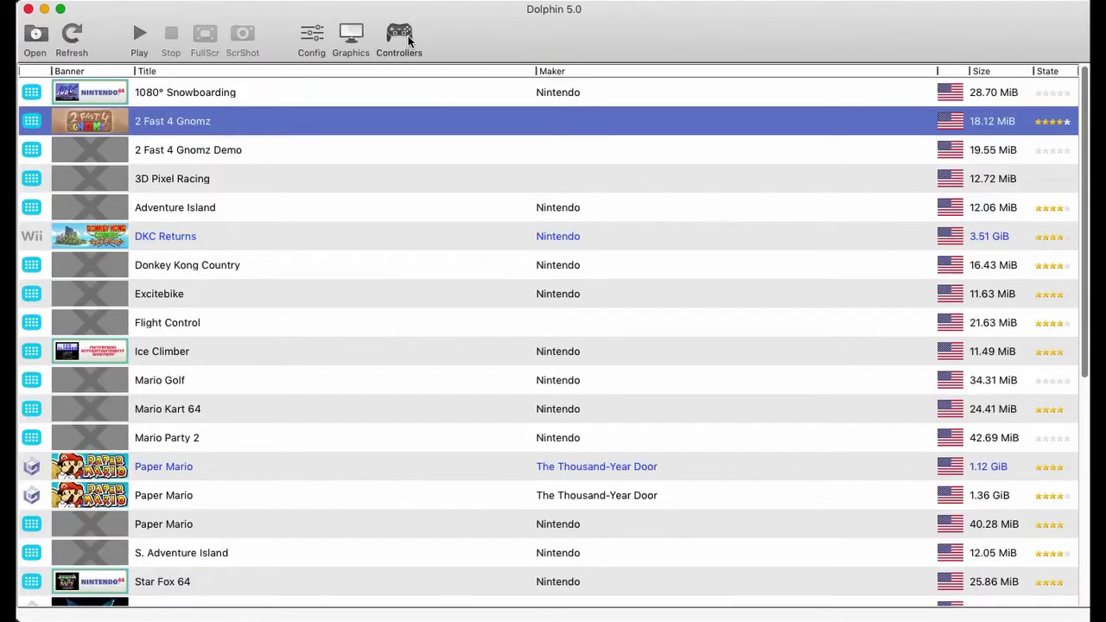
Step: Set Wiimote 1 to Real Wiimote in Dolphin's controller configuration
click(408, 35)
click(533, 226)
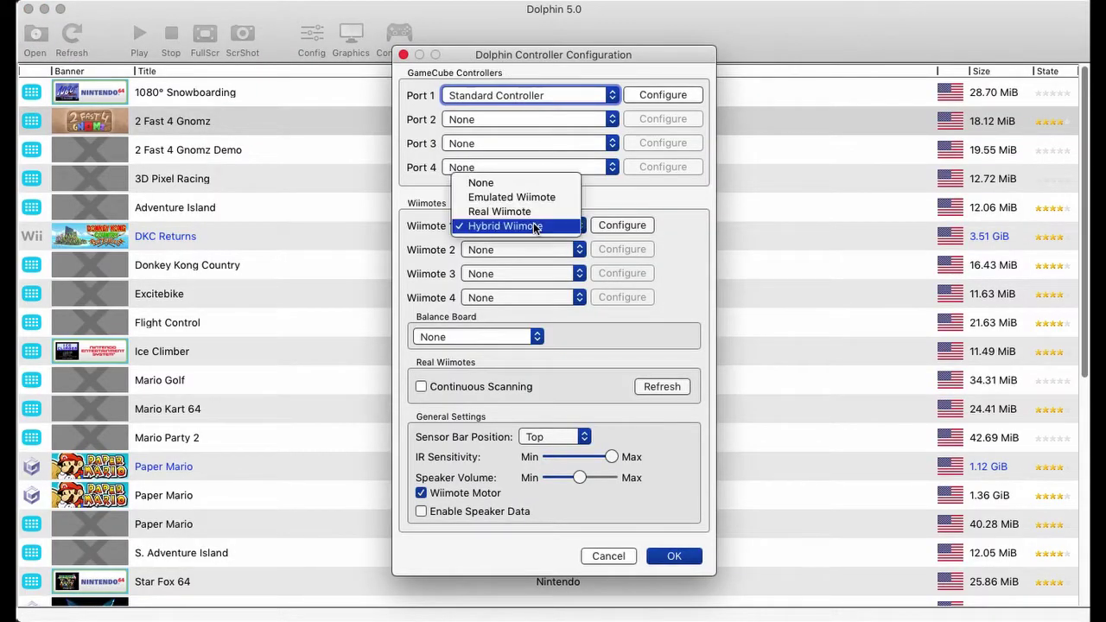
click(534, 211)
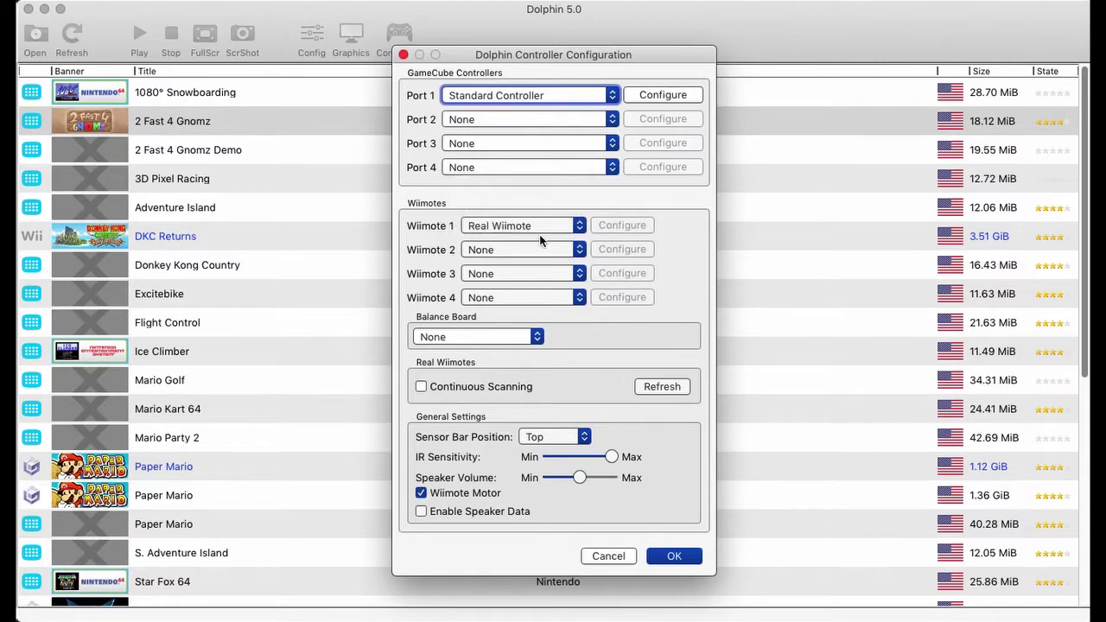
Step: Refresh the real Wiimotes and connect the Nintendo RVL-CNT-01 device in the Mac's Bluetooth settings
click(642, 389)
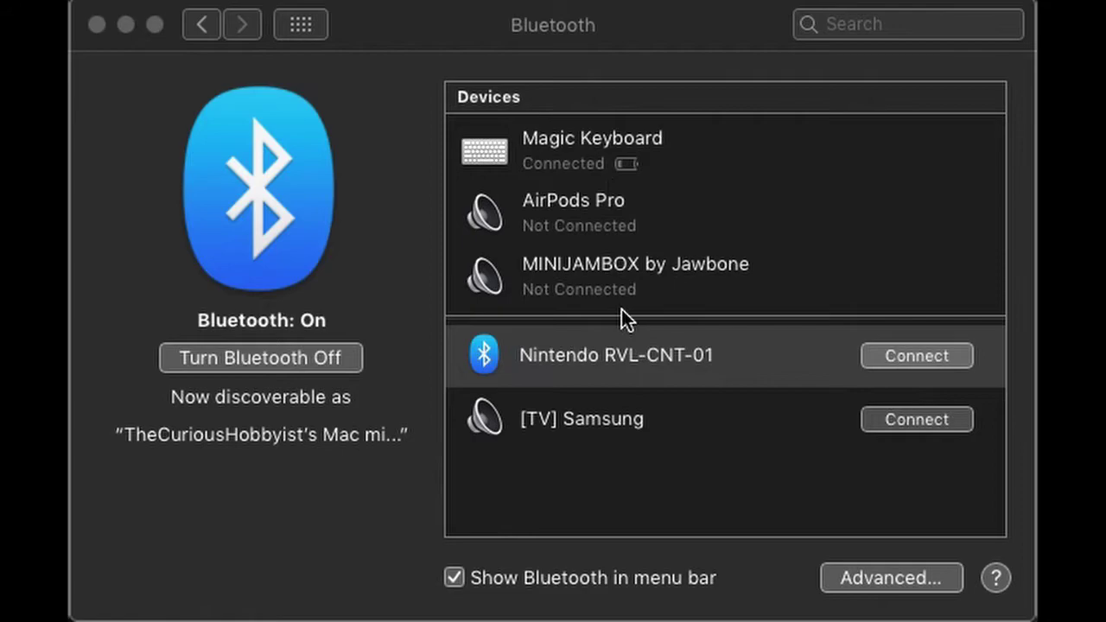
click(868, 356)
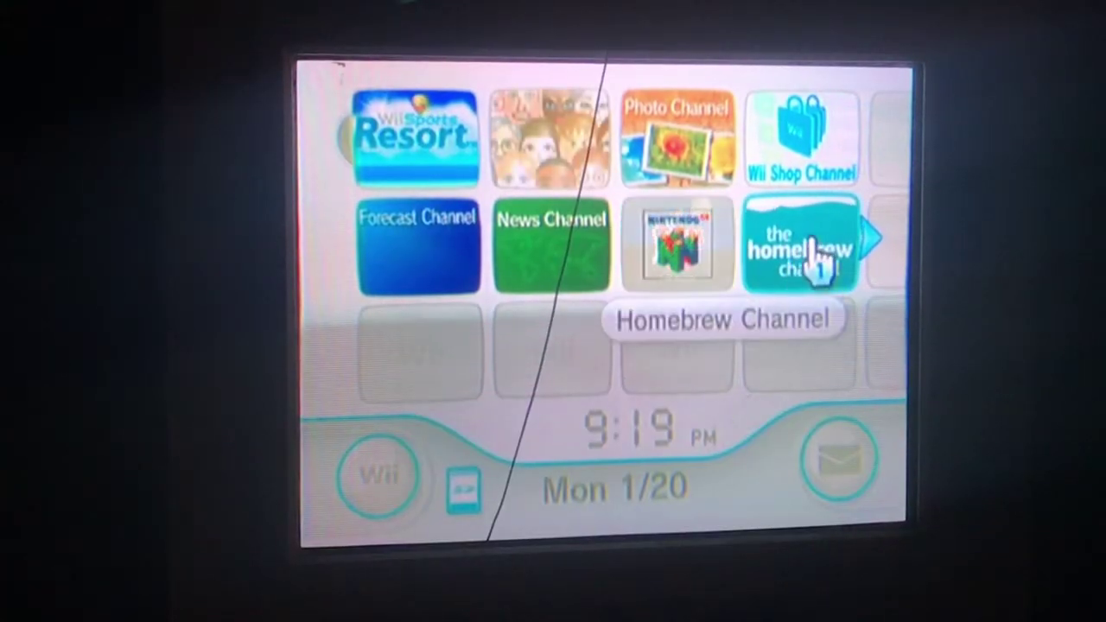
Step: Select the Homebrew Channel on the Wii Menu
click(805, 252)
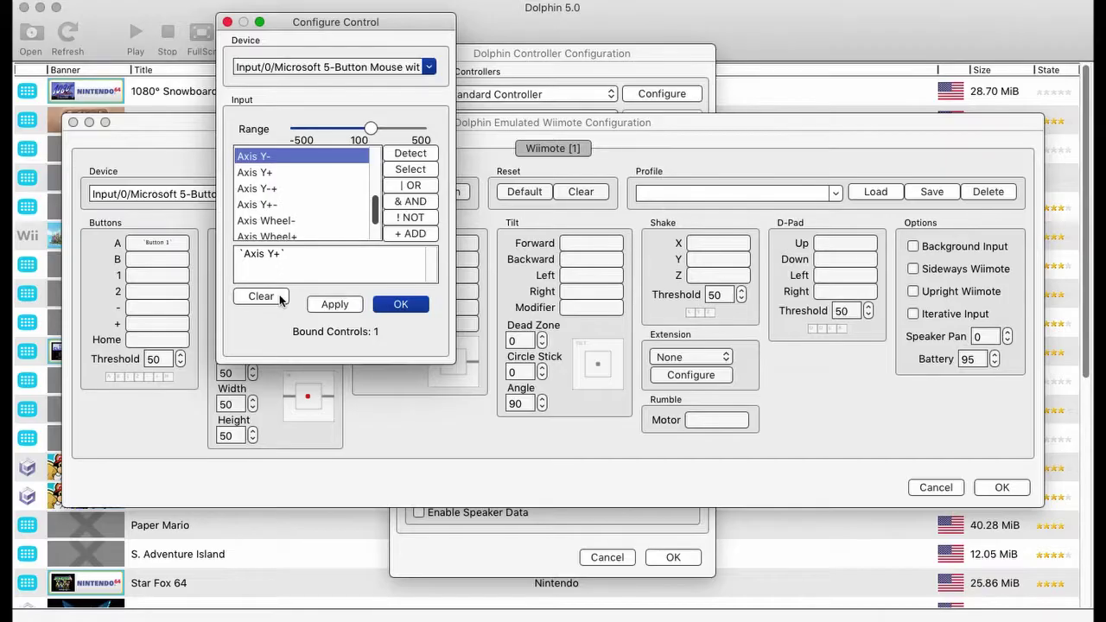
Step: Replace the emulated Wiimote's IR Down binding with the mouse's Axis Y-
click(261, 296)
click(399, 172)
click(401, 305)
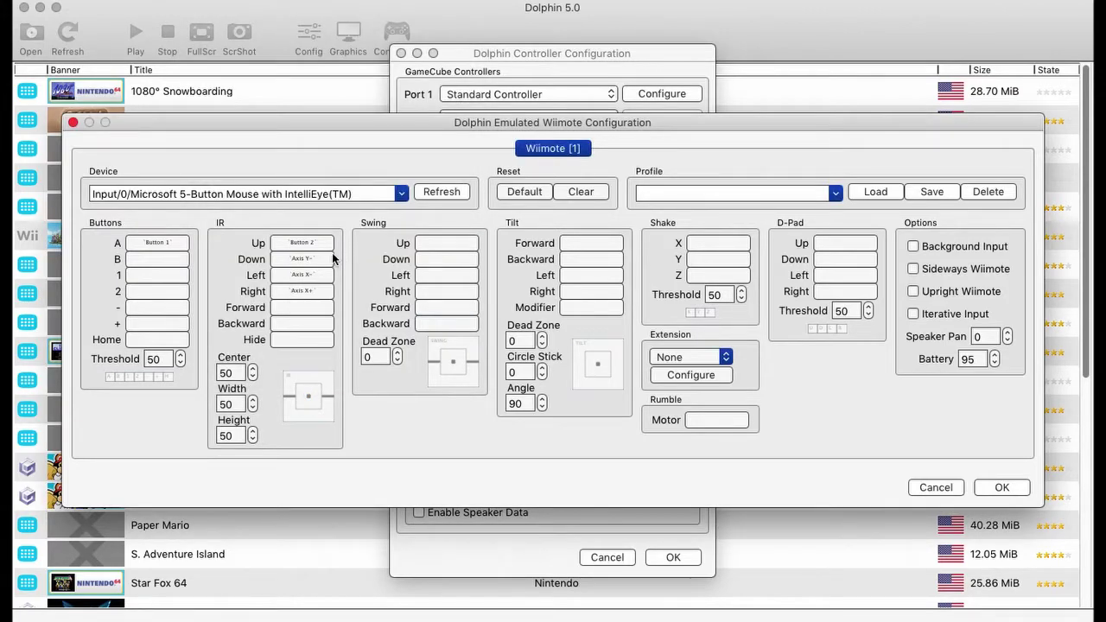
Step: Replace the emulated Wiimote's IR Up binding with the mouse's Axis Y+
click(308, 245)
scroll(278, 198, up, 3)
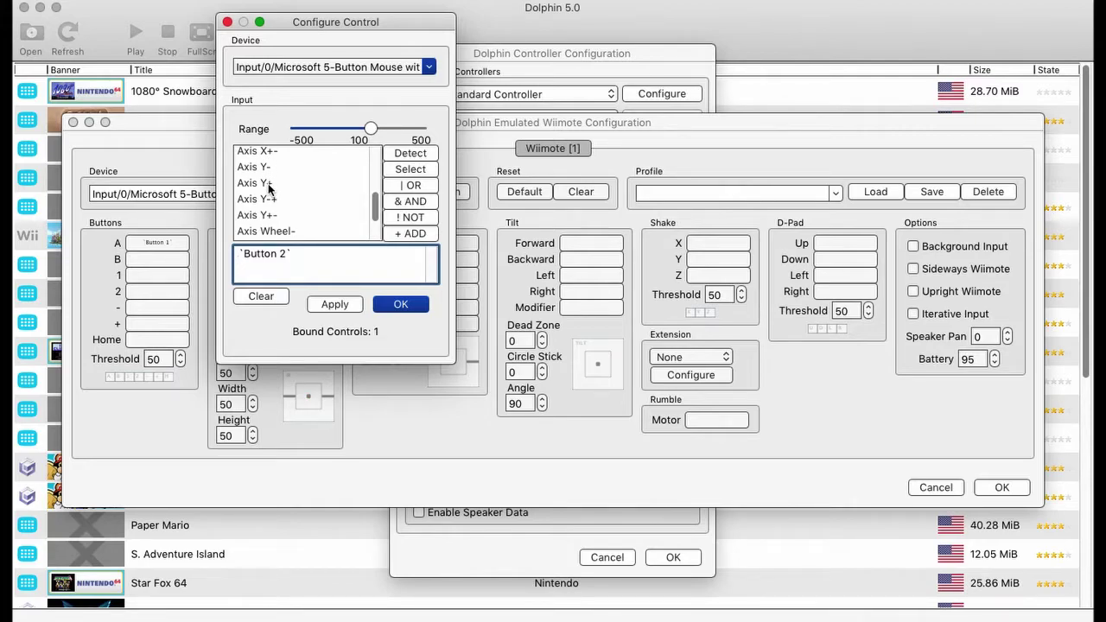
click(269, 183)
click(260, 296)
click(407, 170)
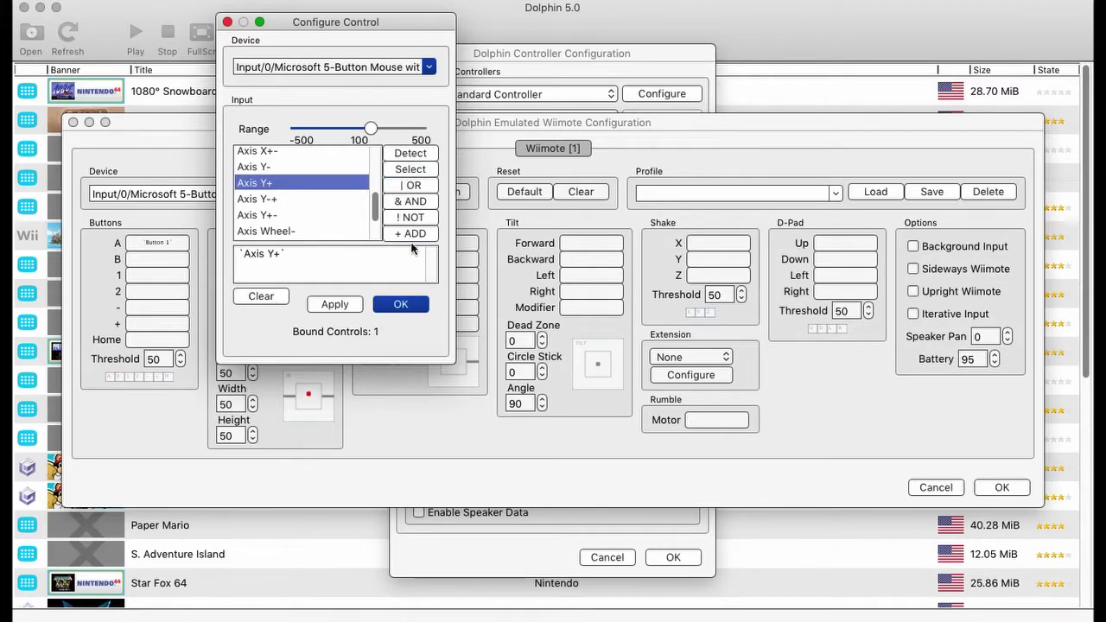
click(402, 304)
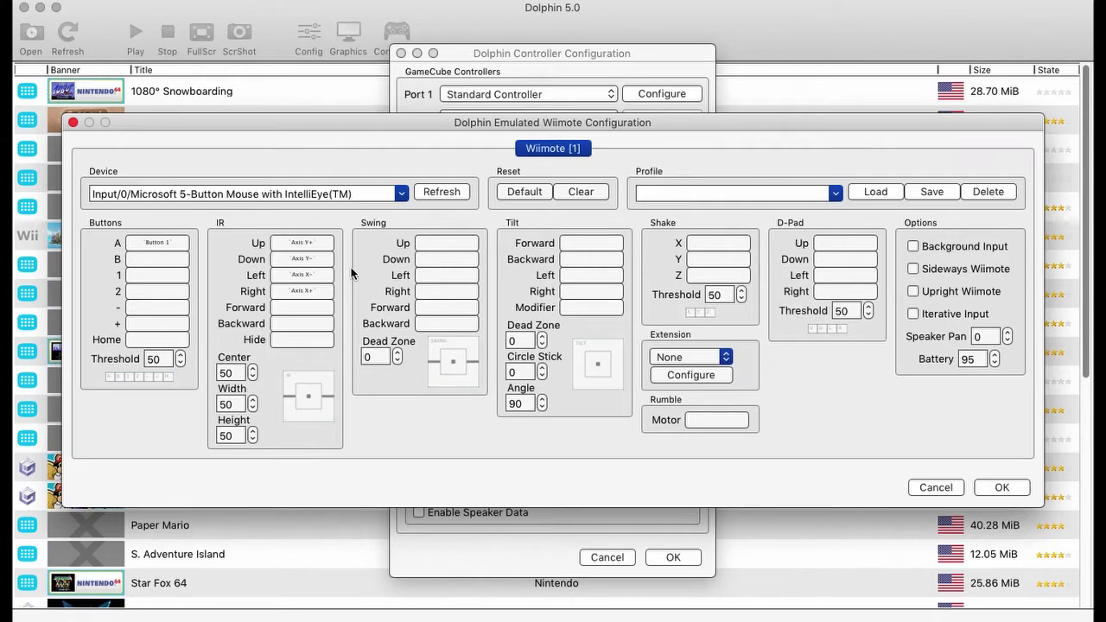
Step: Review the IR Up binding and confirm the emulated Wiimote configuration
right_click(313, 243)
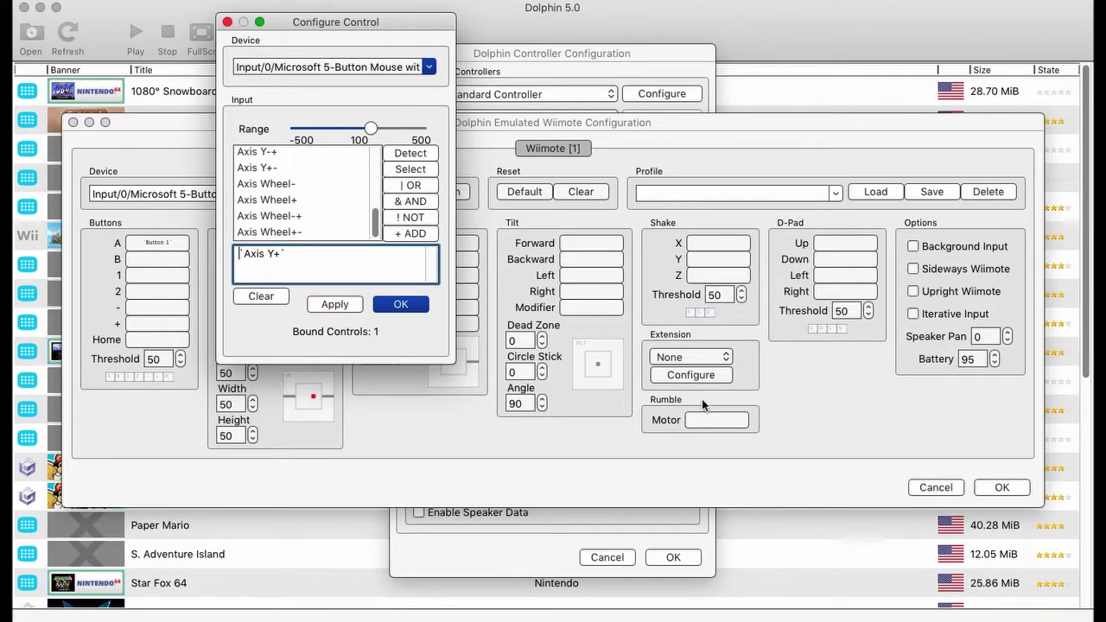
click(399, 304)
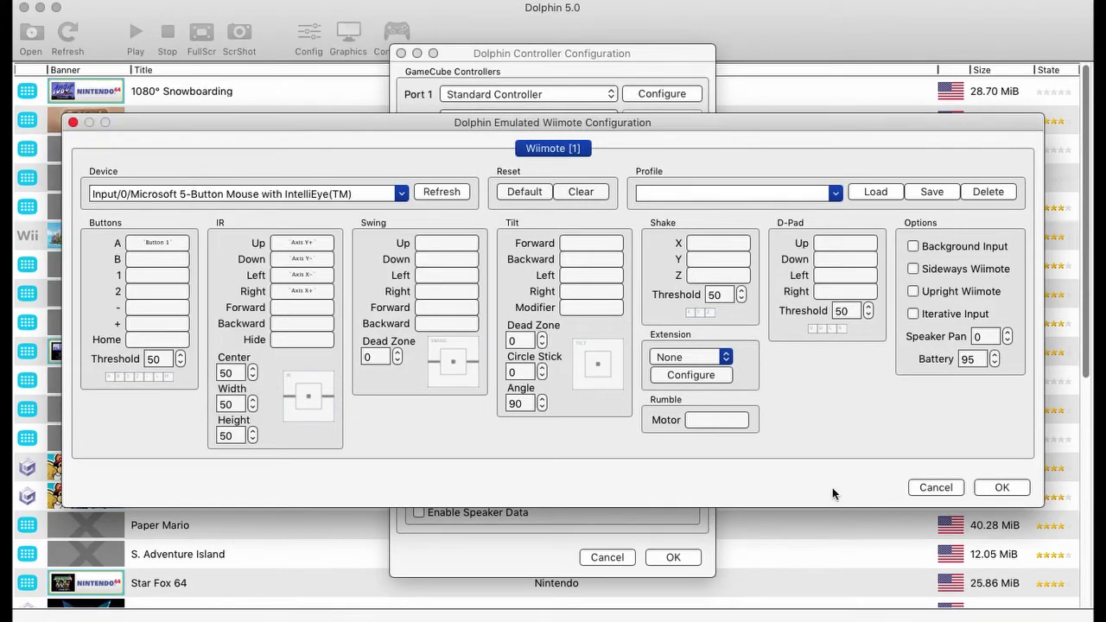
click(978, 490)
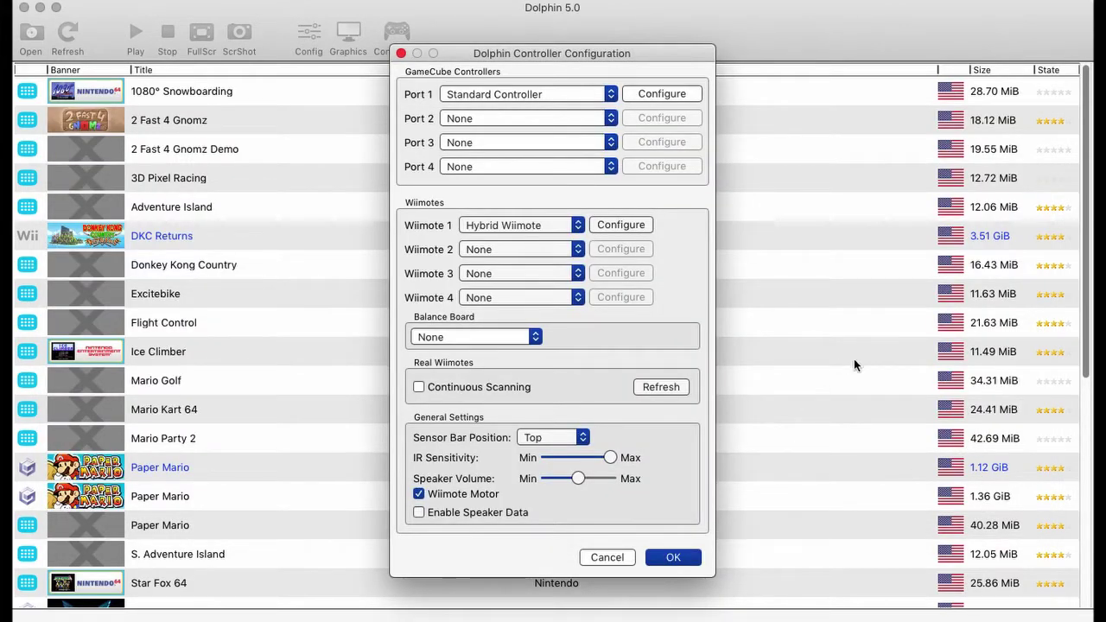
Step: Reopen the Wiimote 1 configuration and try to rebind IR Up to Axis Y+
click(620, 224)
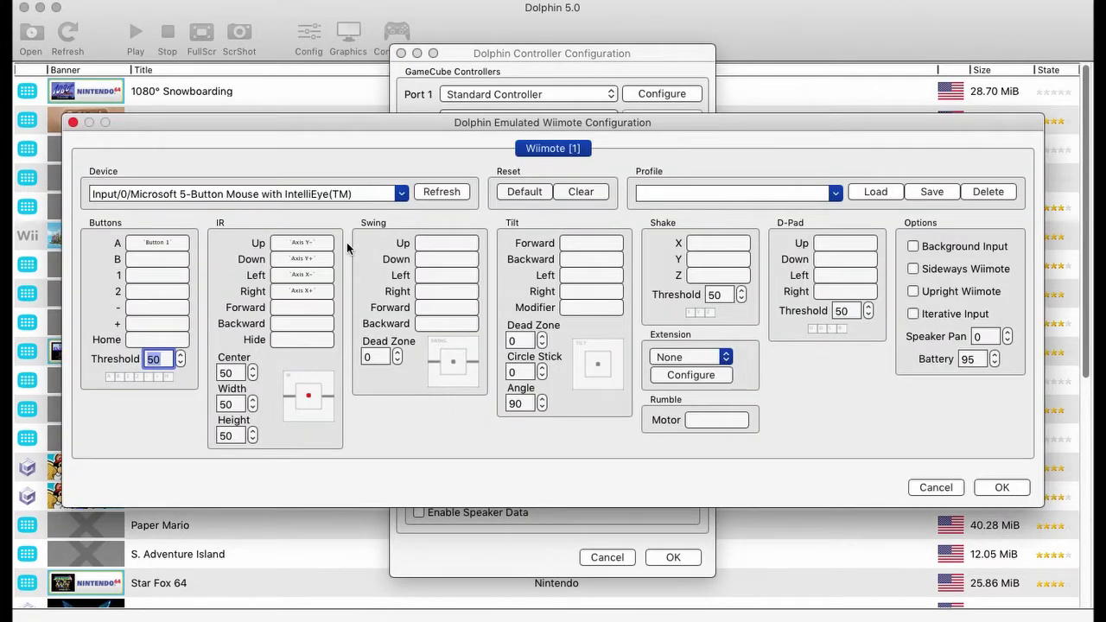
click(303, 245)
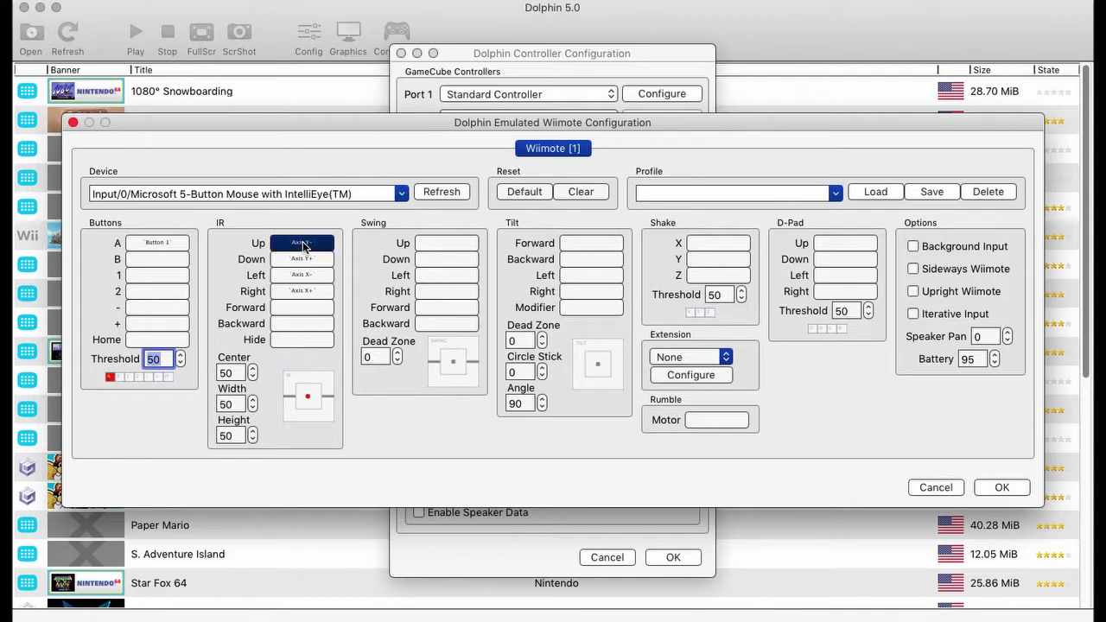
right_click(302, 244)
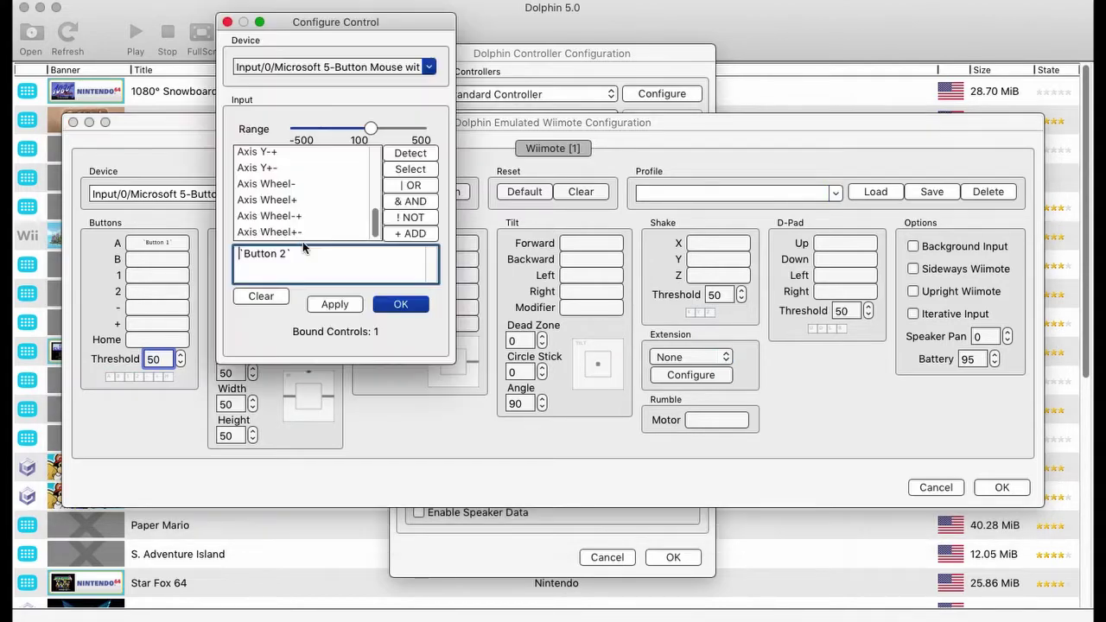
scroll(279, 184, up, 3)
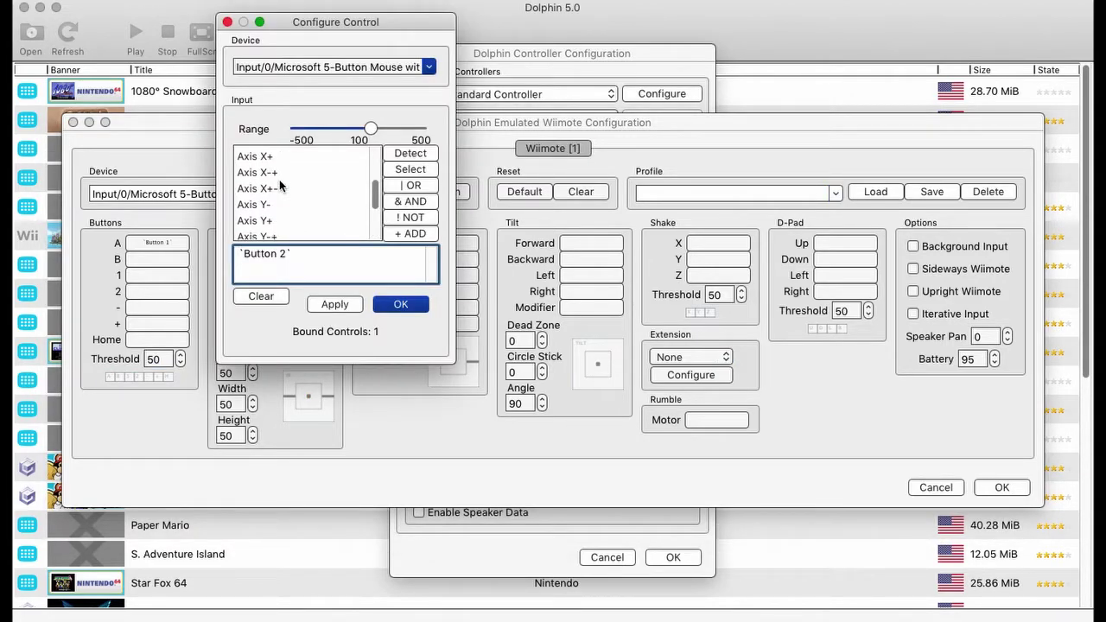
click(269, 203)
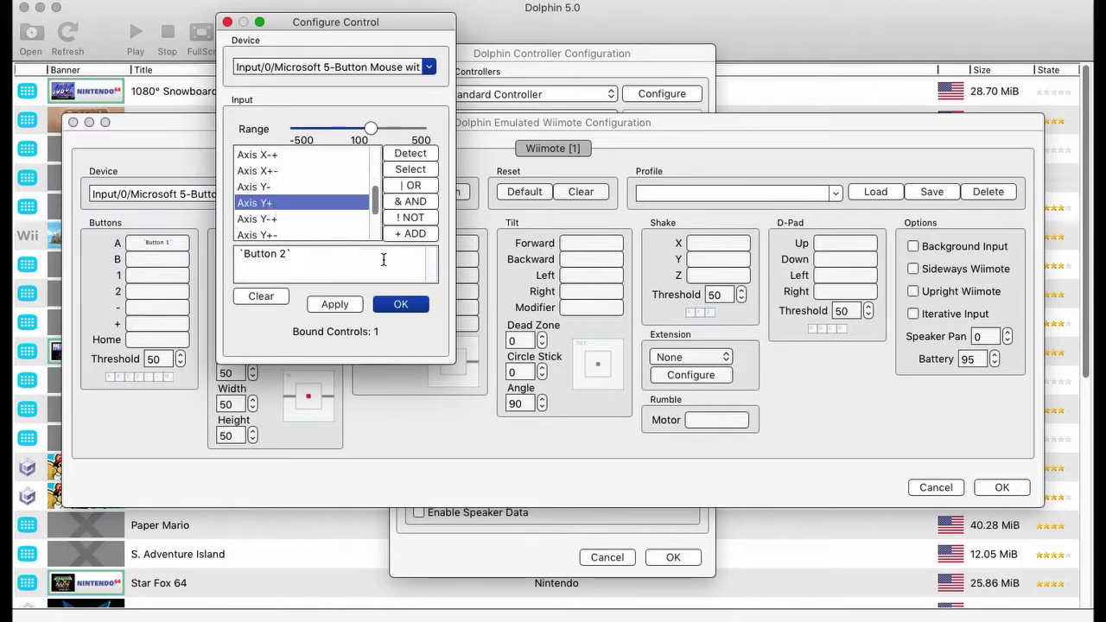
click(399, 304)
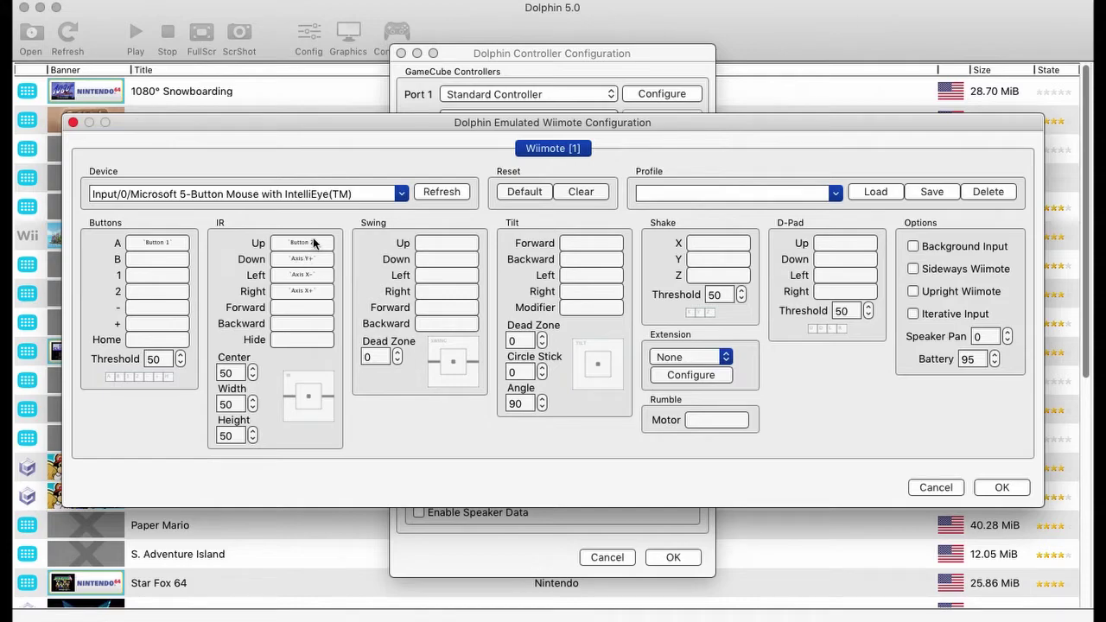
Step: Switch Wiimote 1 from the hybrid mode to Real Wiimote, trying Emulated Wiimote along the way
click(518, 225)
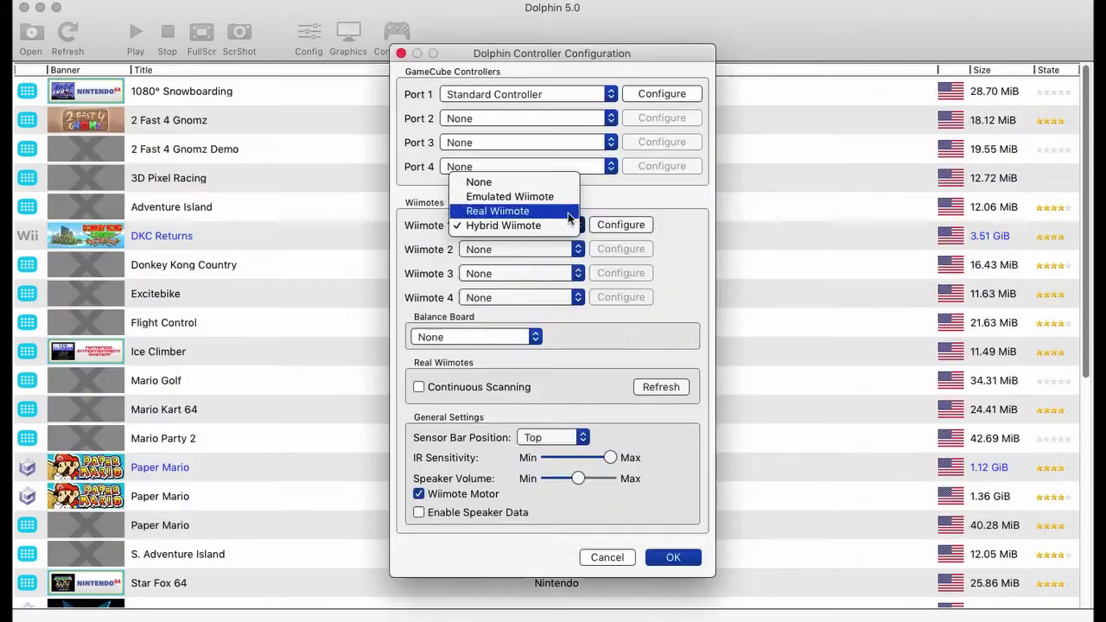
key(Escape)
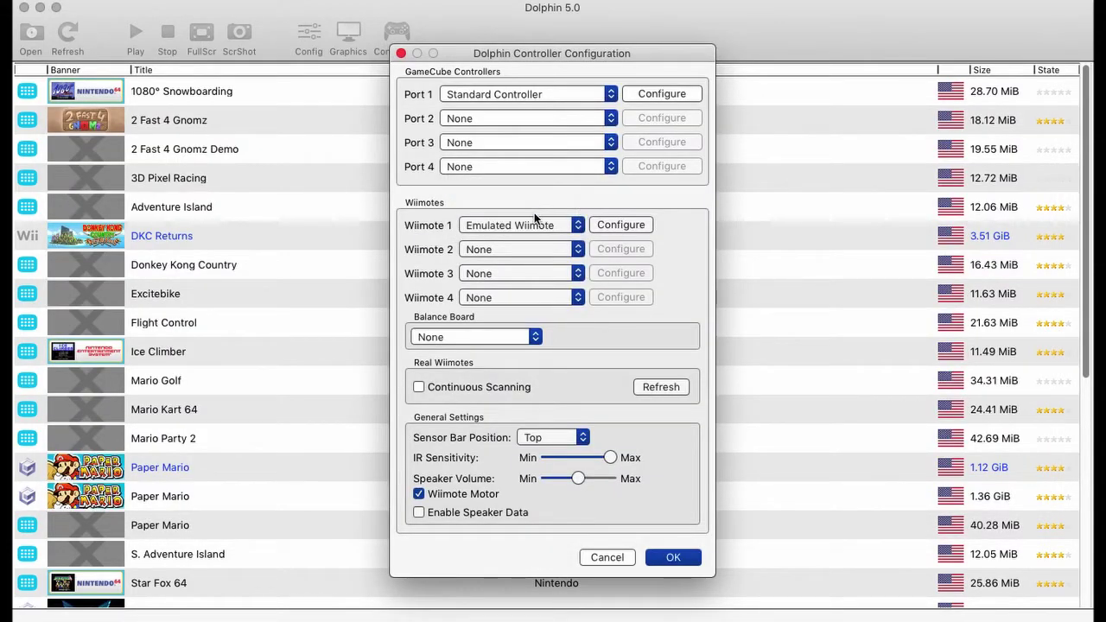
click(532, 226)
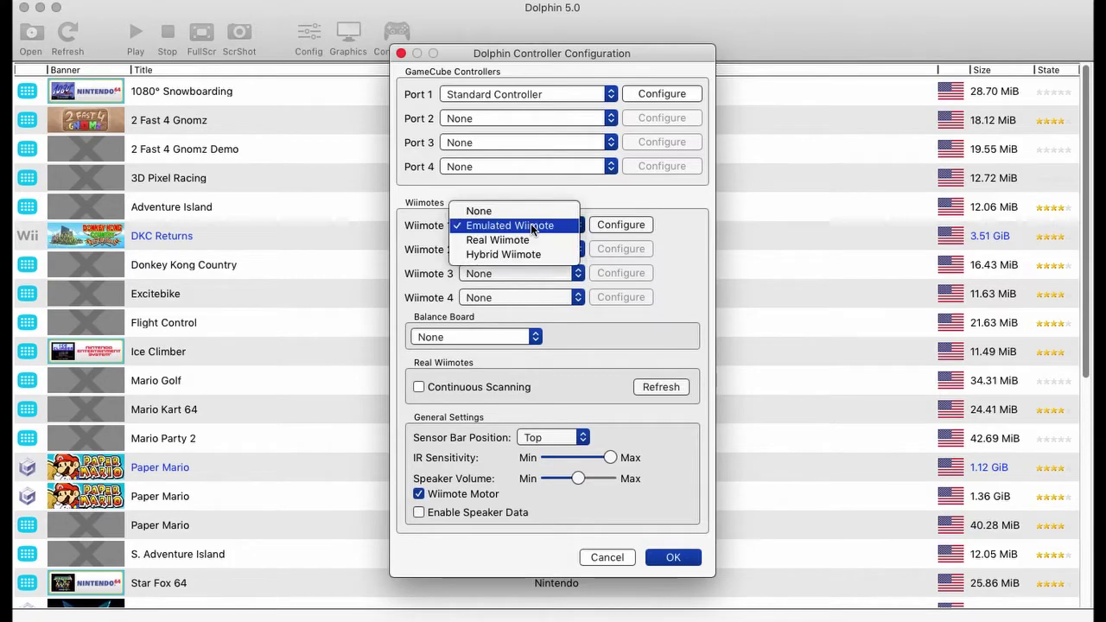
click(525, 240)
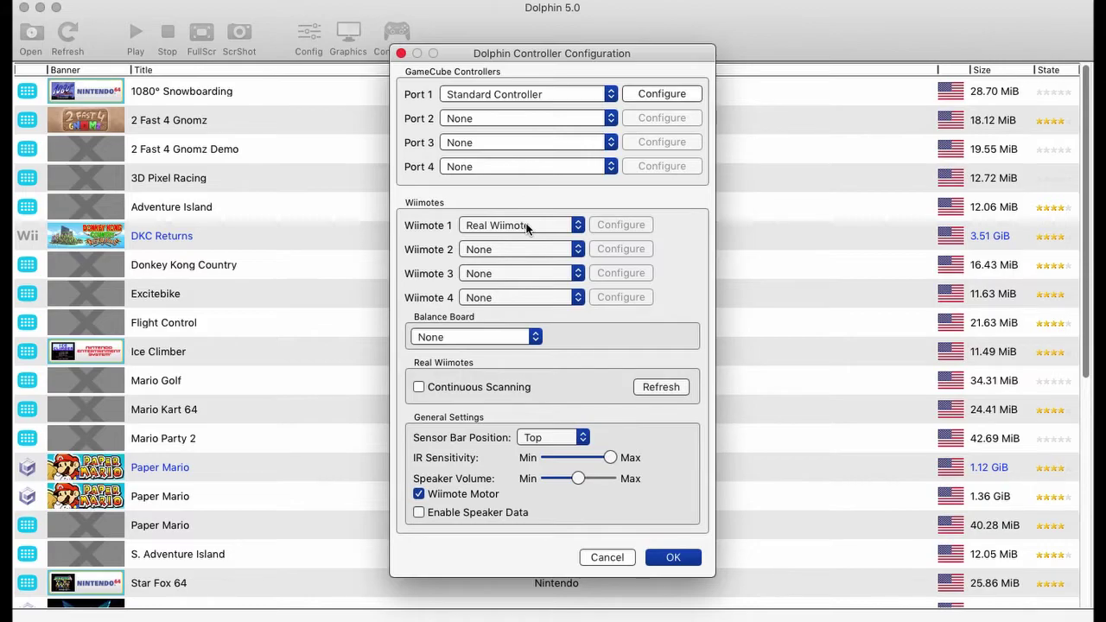
Step: Check the available modes for Wiimote 1, keep Real Wiimote, and confirm the controller configuration with the game running
click(526, 226)
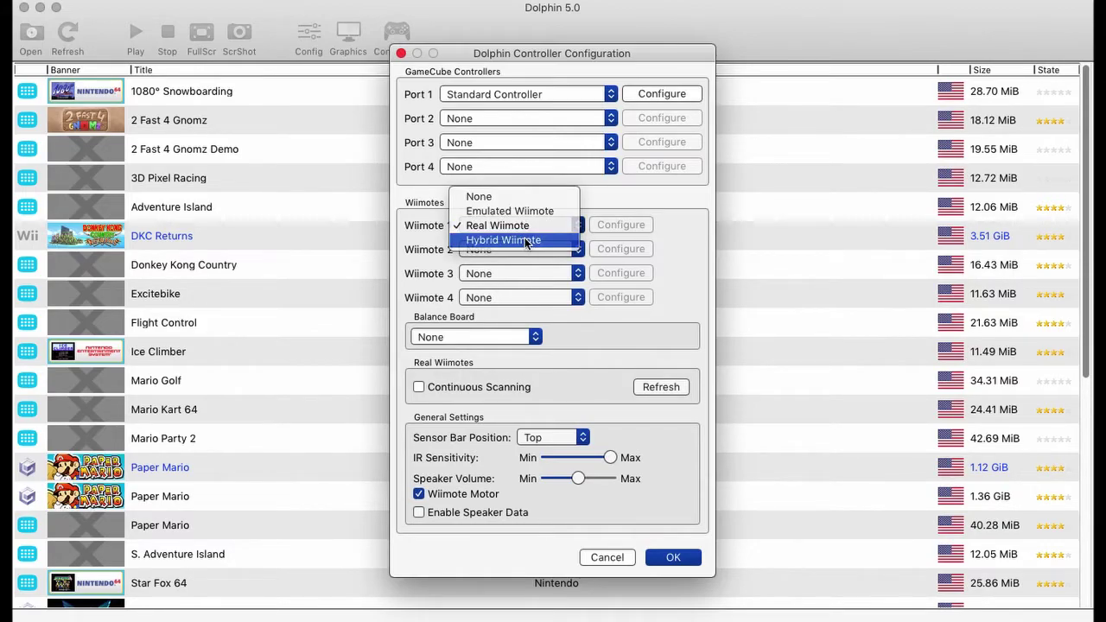
click(524, 242)
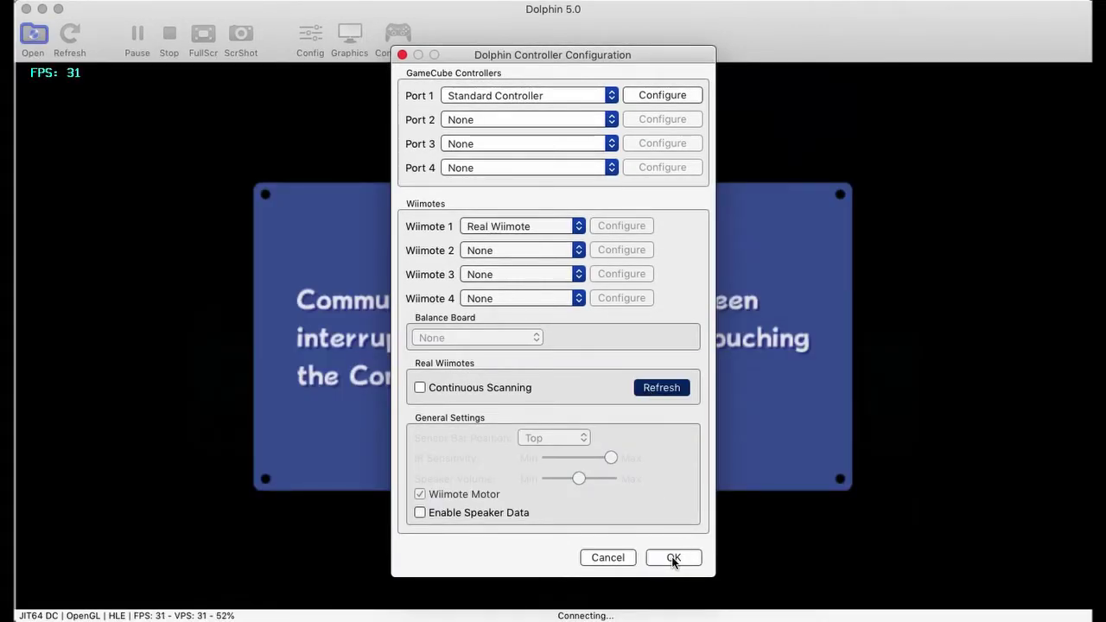
click(674, 558)
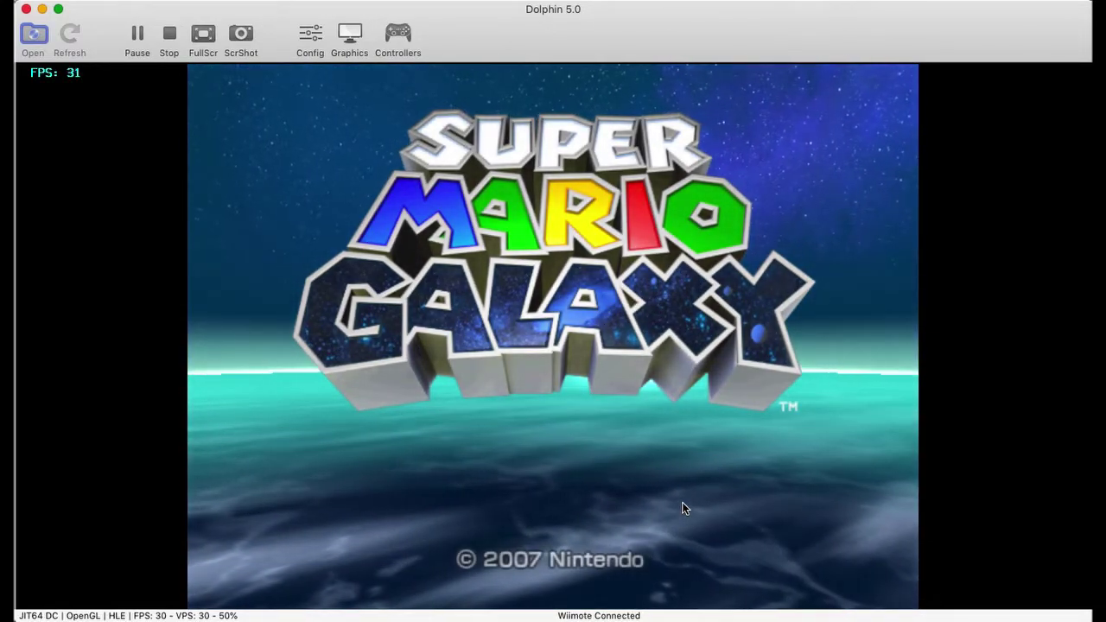
Step: Switch Wiimote 1 to Emulated Wiimote while Super Mario Galaxy is running and confirm the controller configuration
click(681, 508)
click(395, 32)
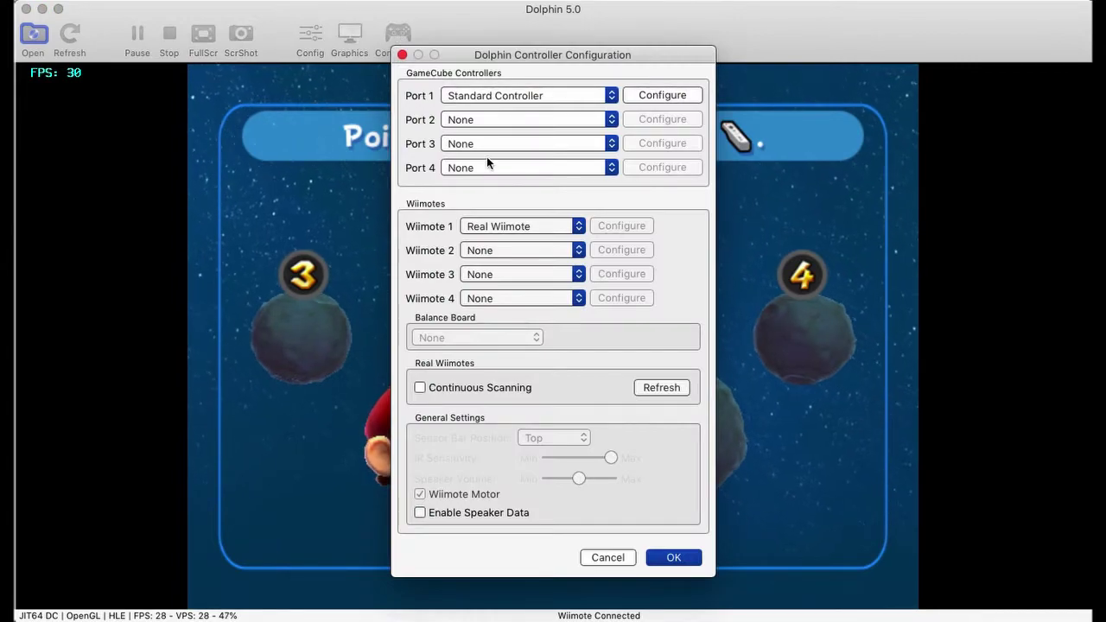
click(500, 224)
click(499, 211)
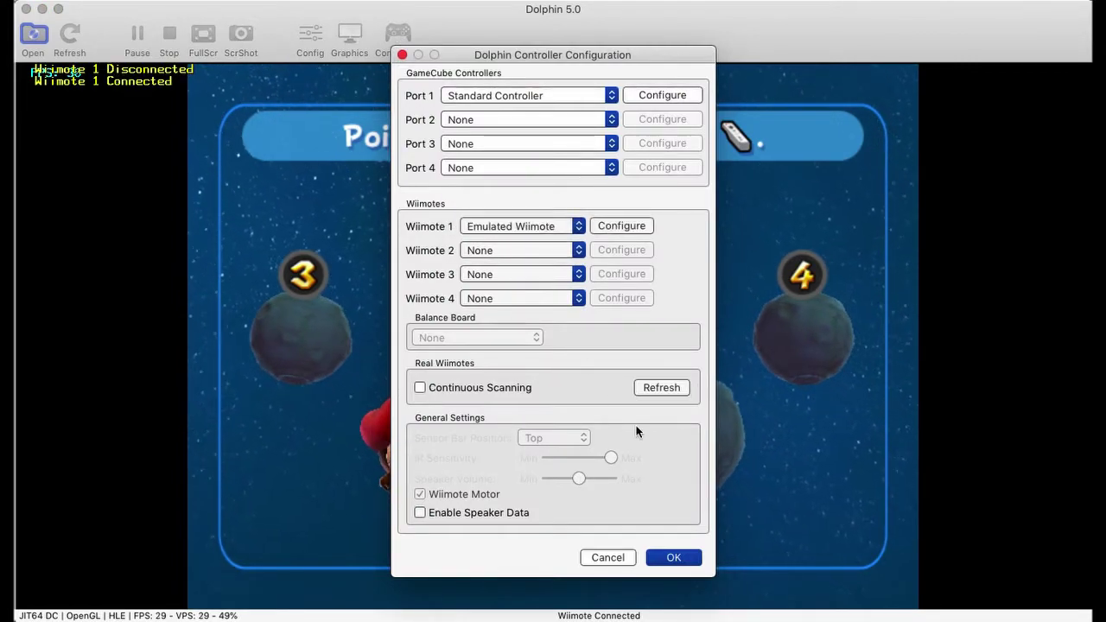
click(674, 557)
Step: Reopen the emulated Wiimote 1 configuration and check its Nunchuk extension setting
click(396, 32)
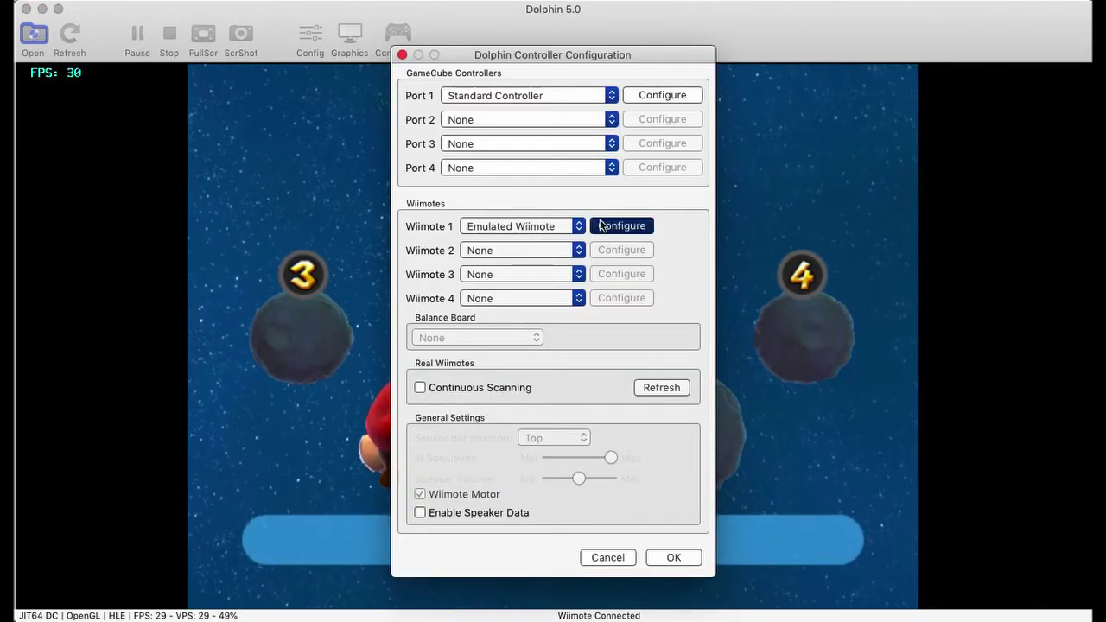
click(621, 225)
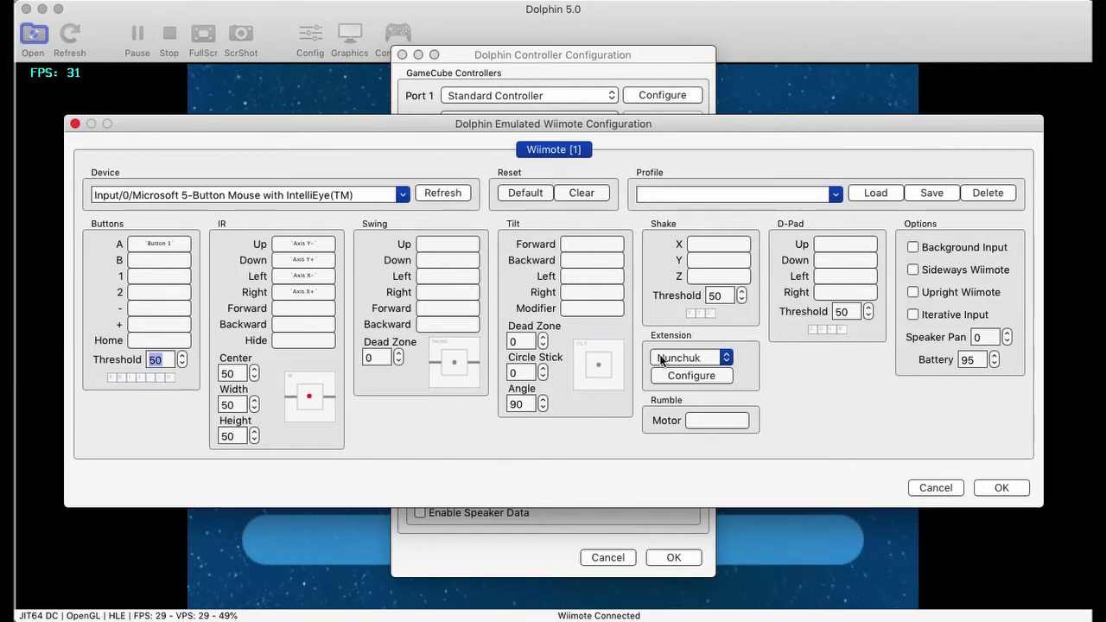
click(708, 358)
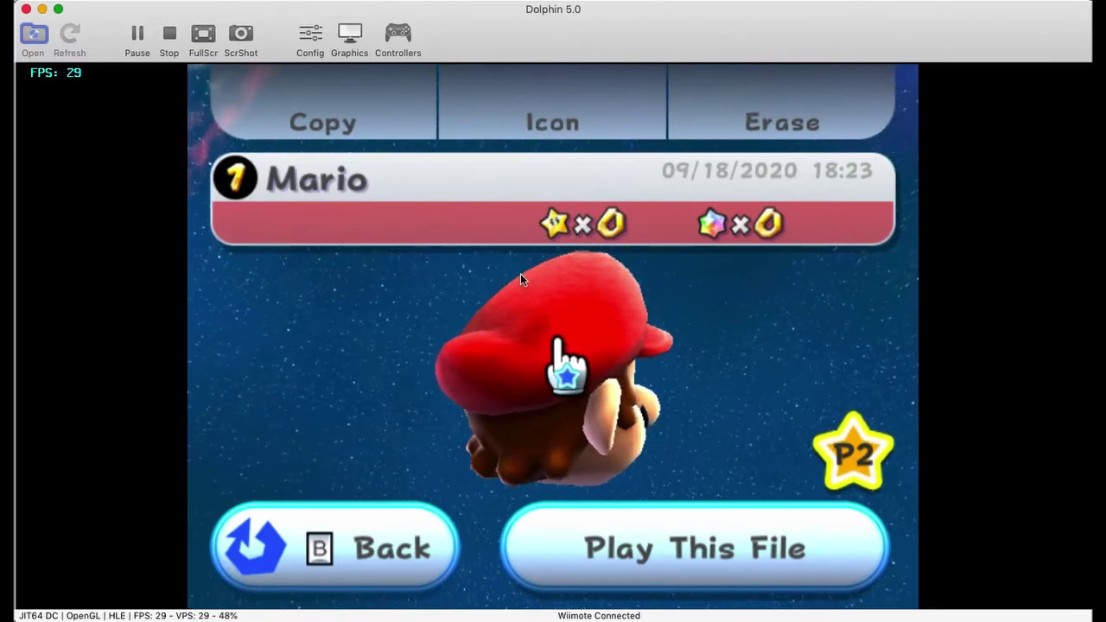
key(F10)
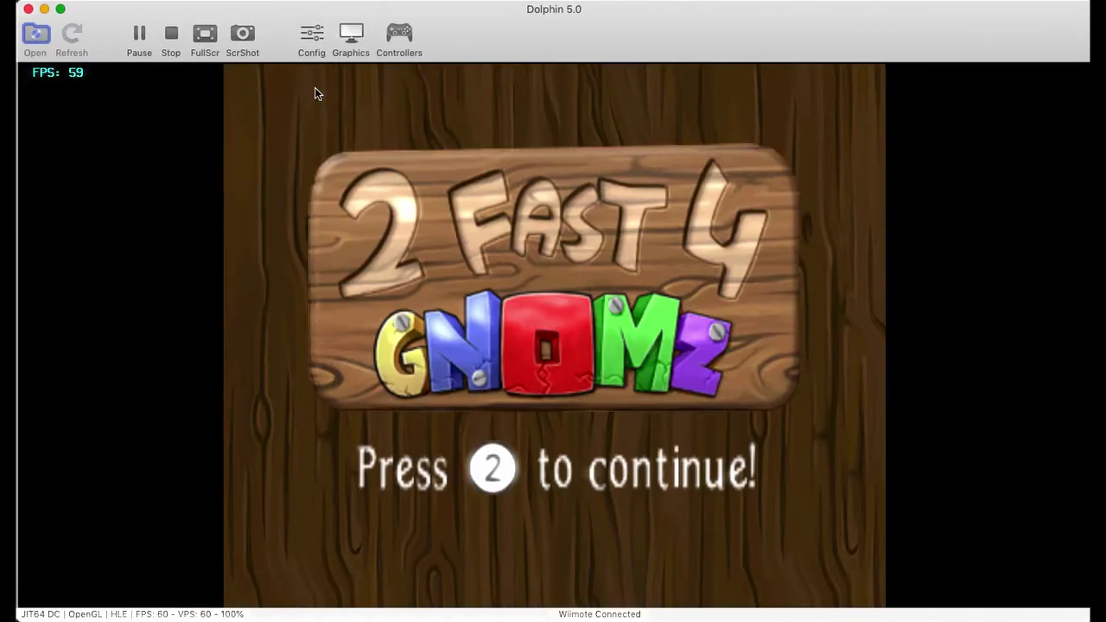
Step: Continue past the 2 Fast 4 Gnomz title screen and move the gnome back and forth between levels on the map
key(2)
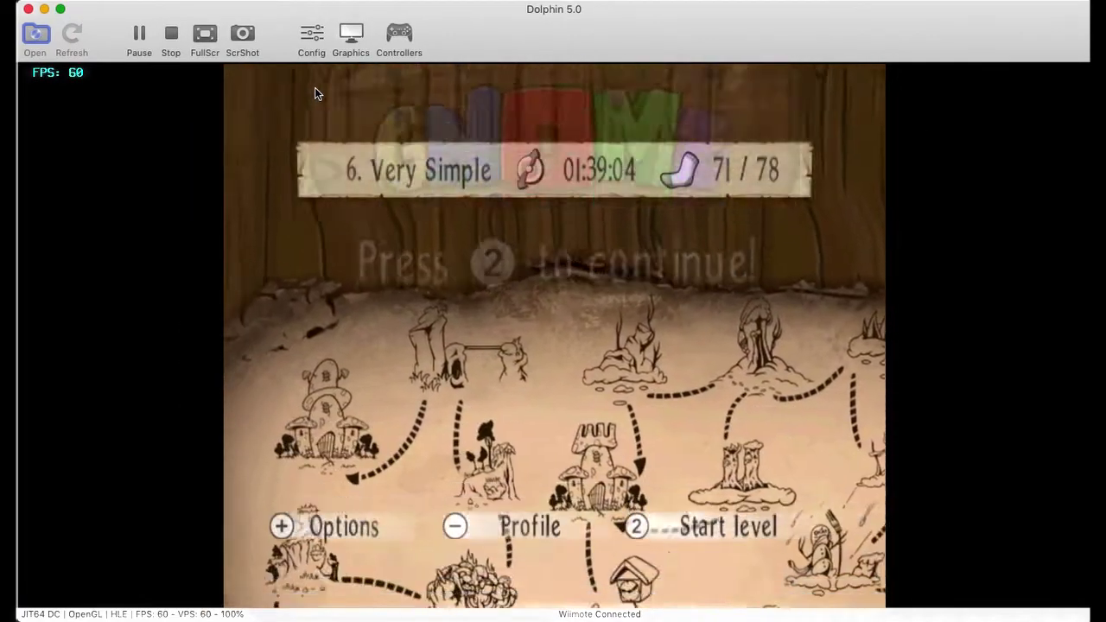
key(Left)
key(Left)
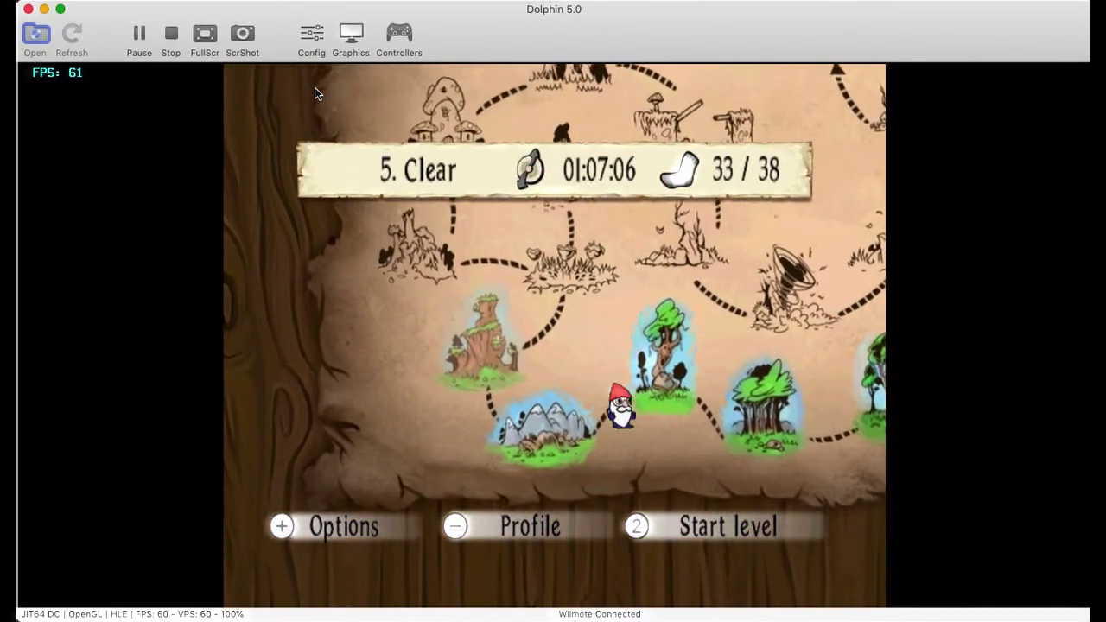
key(Left)
key(Left)
key(Right)
key(Right)
key(Right)
key(Right)
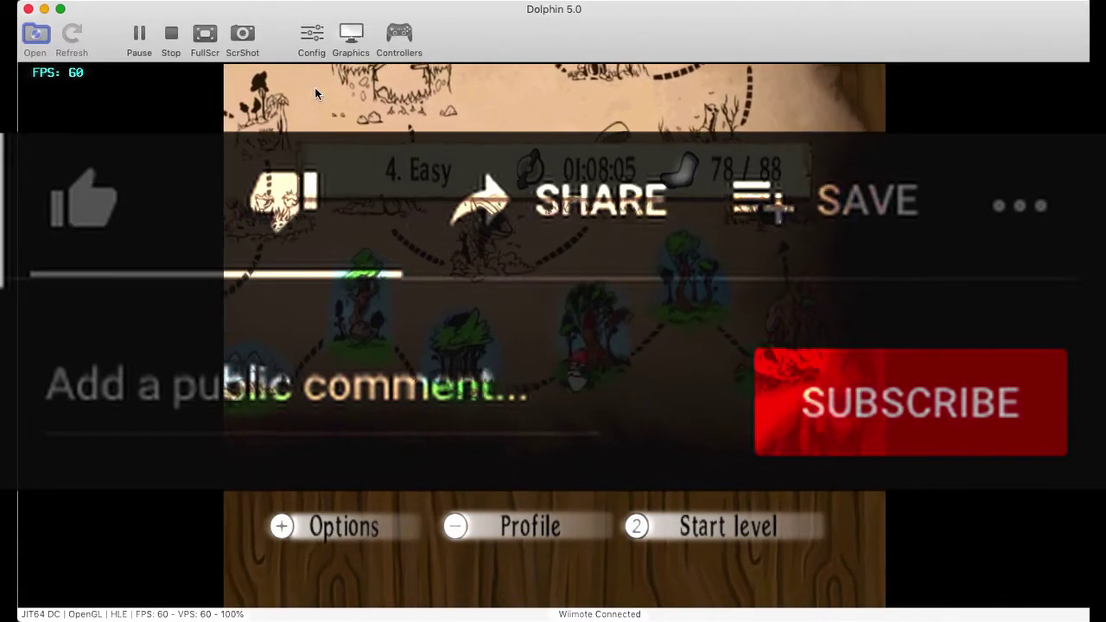
key(Right)
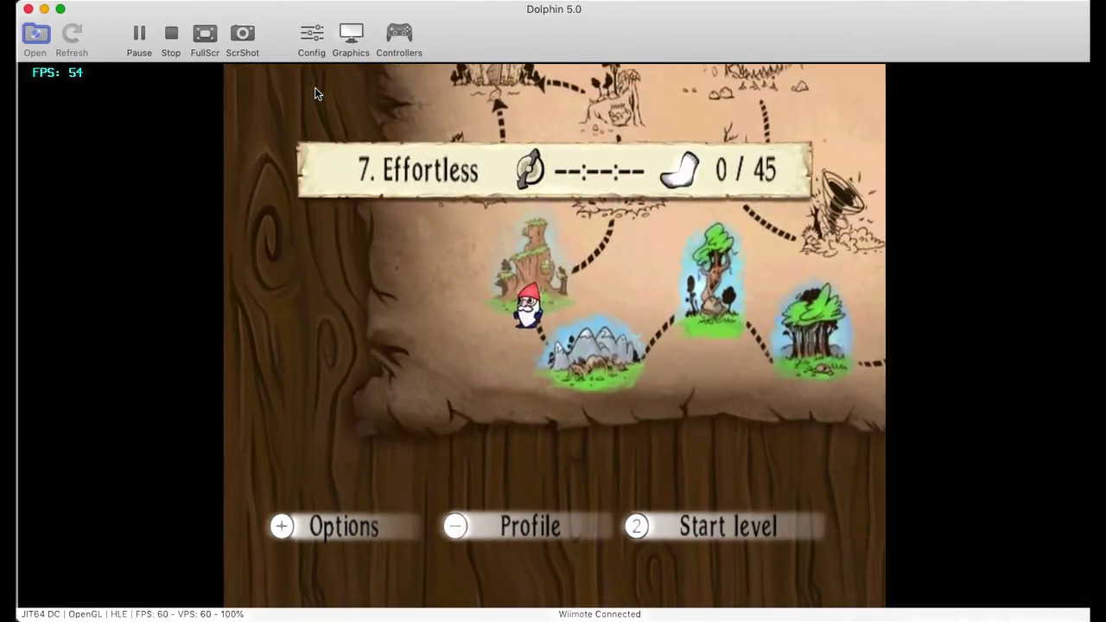